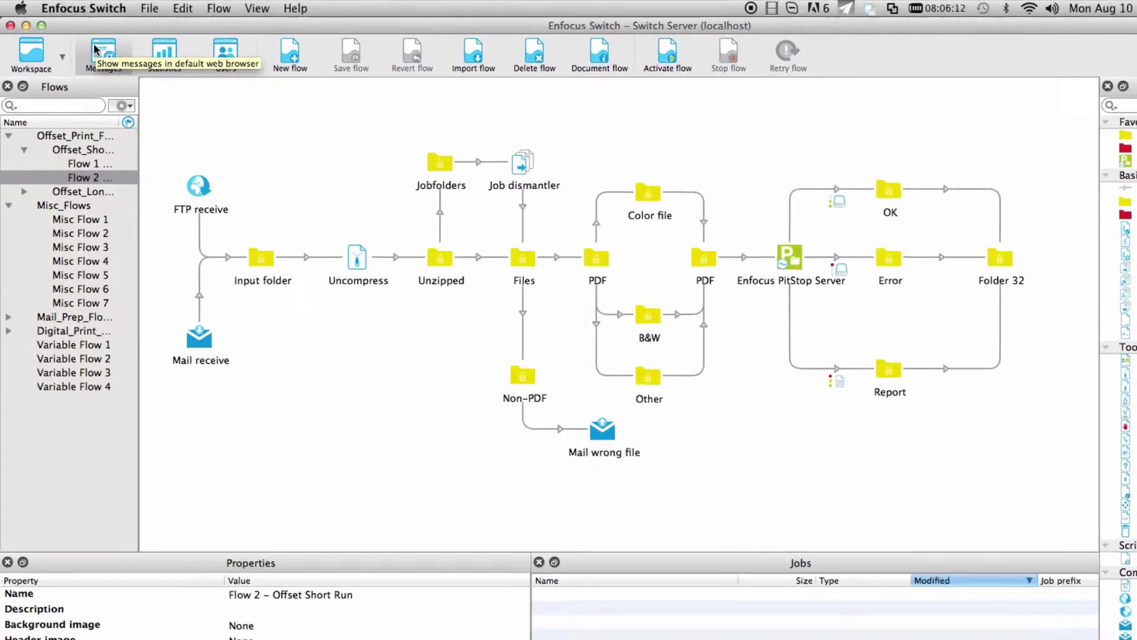
Open the server's message log as a web page in Firefox and scroll through the entries
left_click(84, 43)
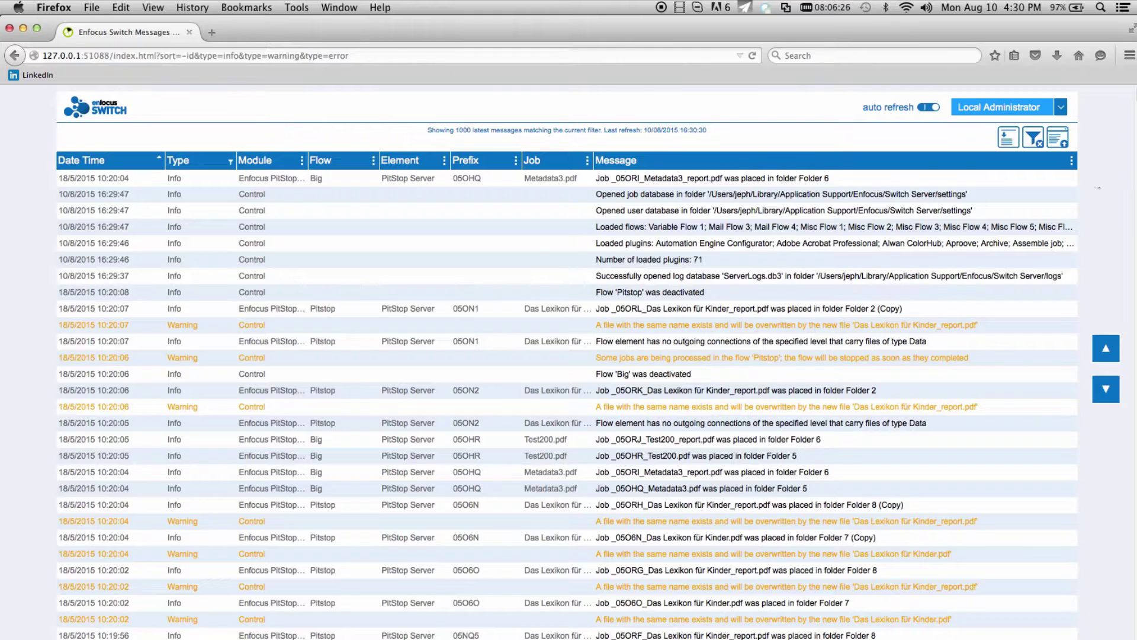
scroll(567, 361, "down", 5)
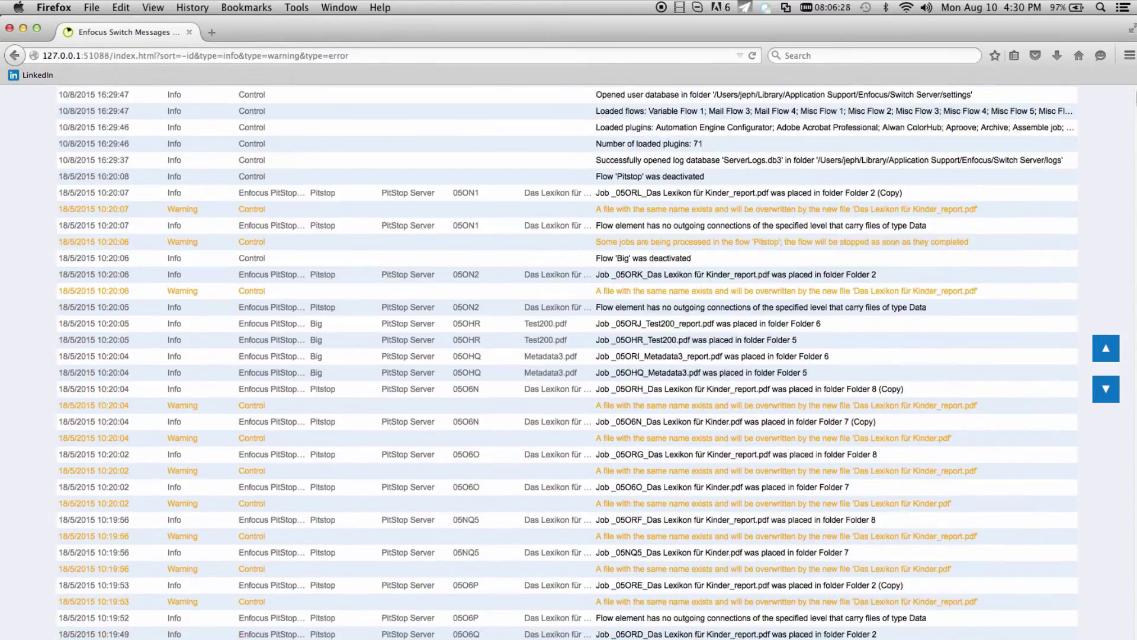
scroll(568, 361, "down", 3)
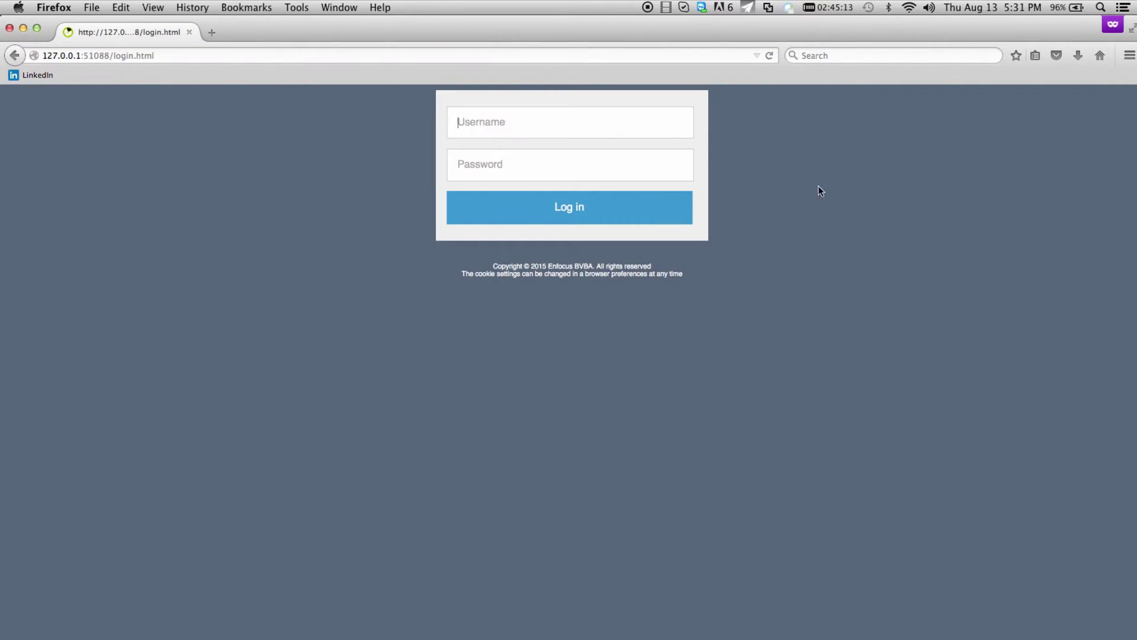
Log in to the web Messages page with the new user's username and password
type("New user 1")
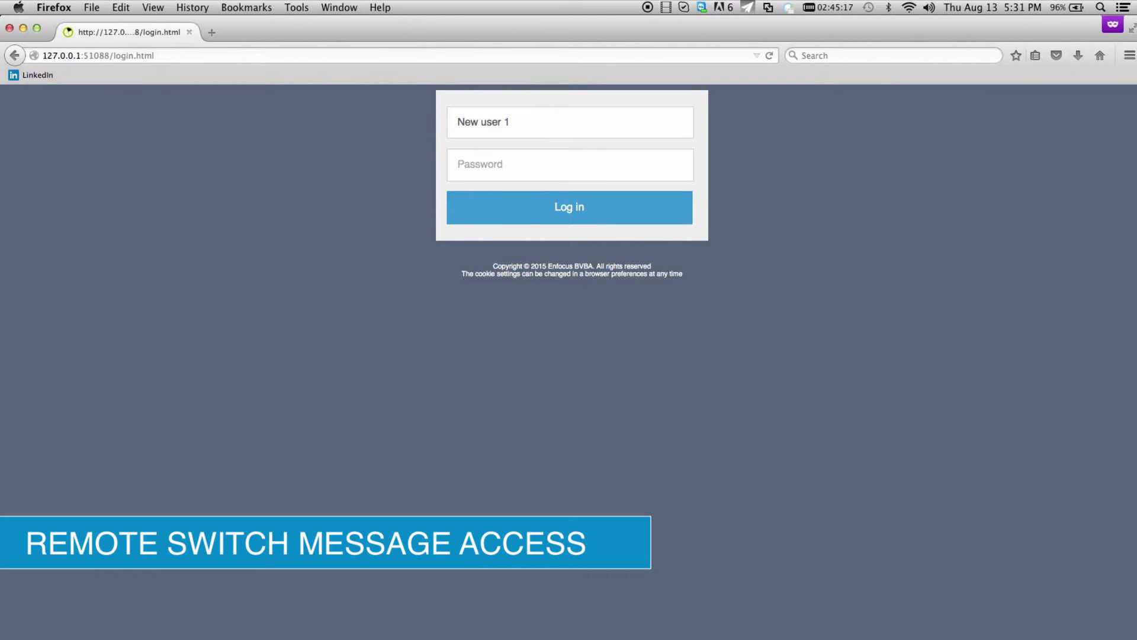
key("Tab")
type("•••••••")
key("Return")
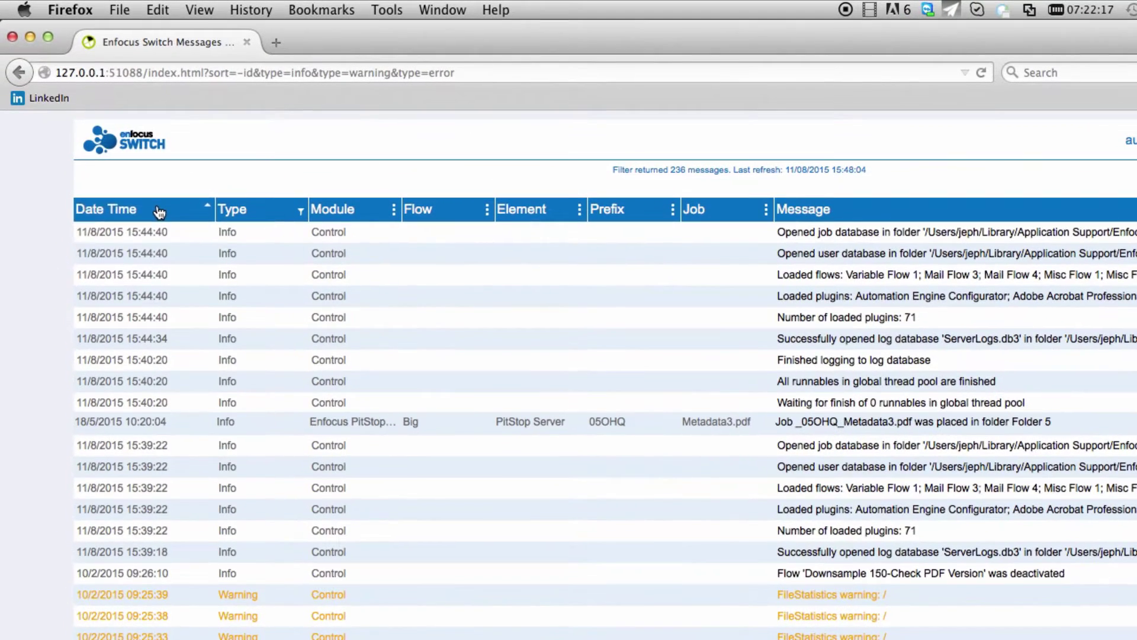
left_click(159, 211)
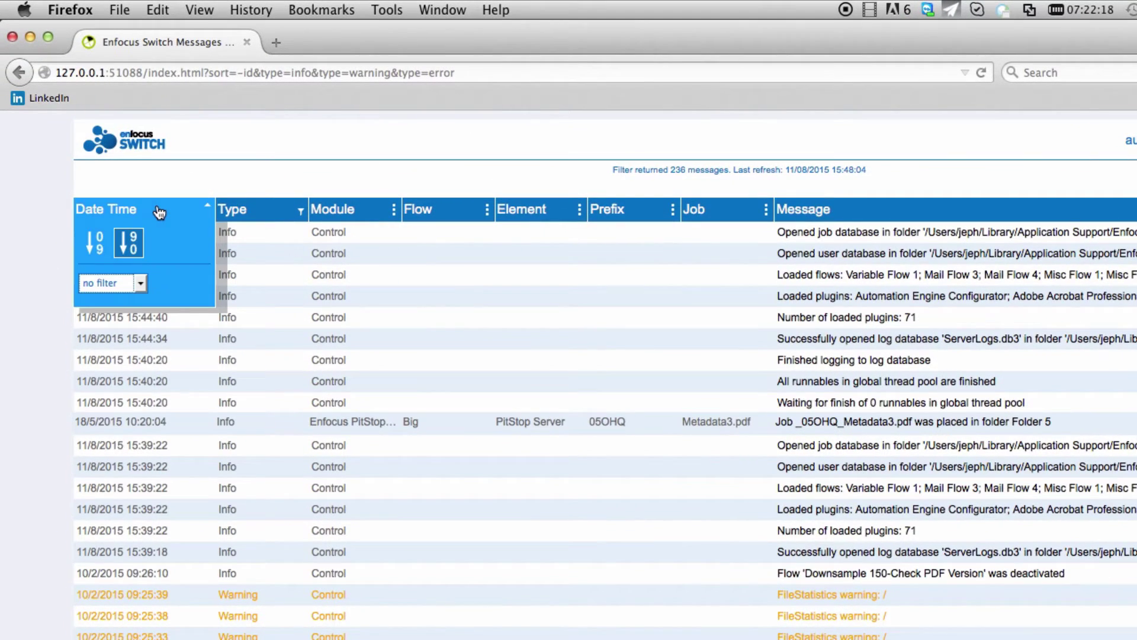
left_click(97, 242)
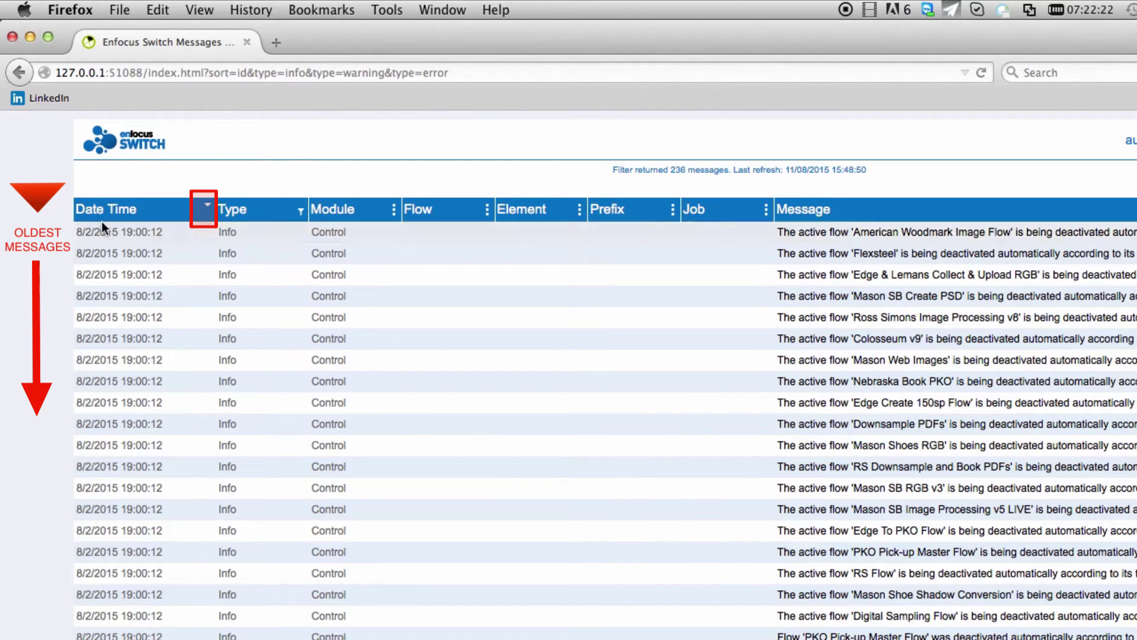
left_click(174, 210)
left_click(133, 242)
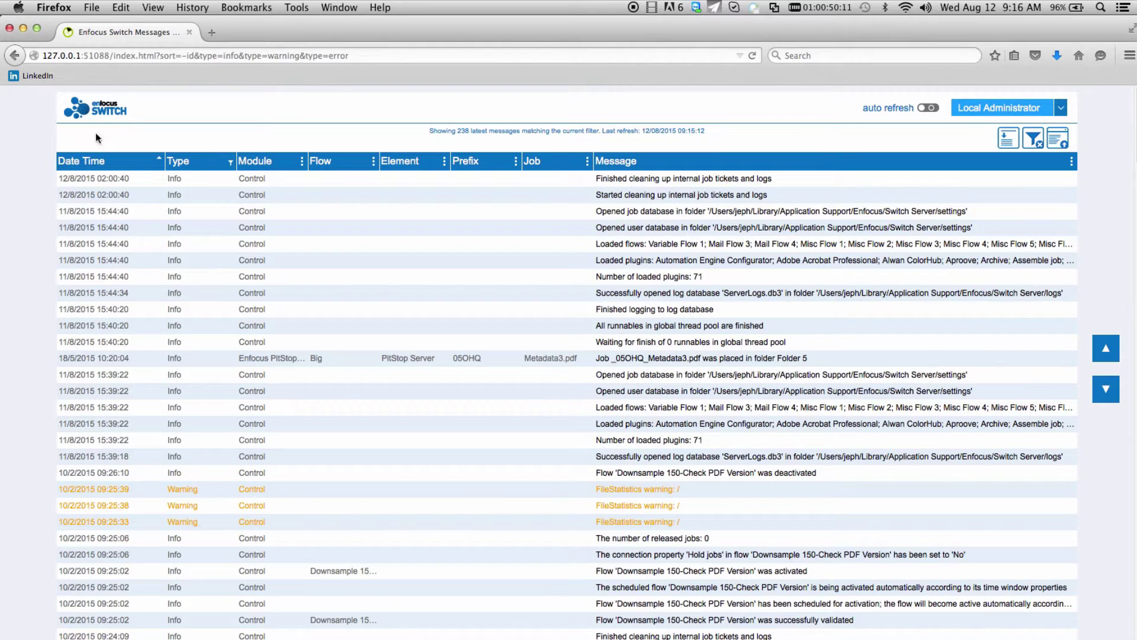
Set the Date Time filter to Between with 9 February 2015 as the start date
left_click(97, 161)
left_click(108, 218)
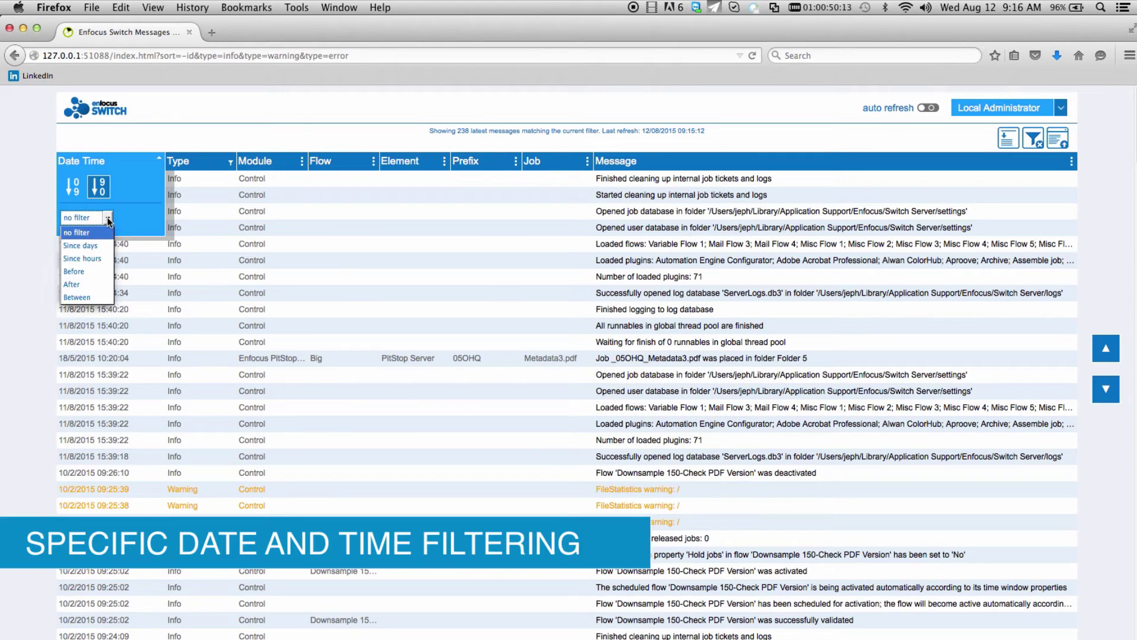
left_click(104, 297)
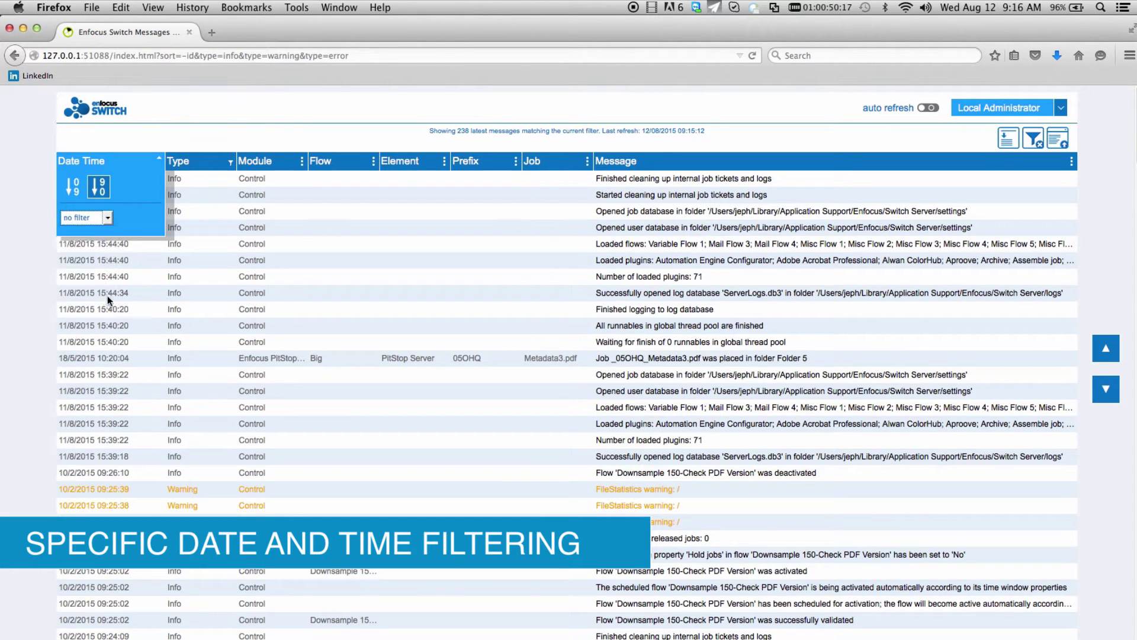
left_click(132, 224)
left_click(131, 223)
left_click(131, 223)
left_click(131, 224)
left_click(132, 224)
left_click(132, 223)
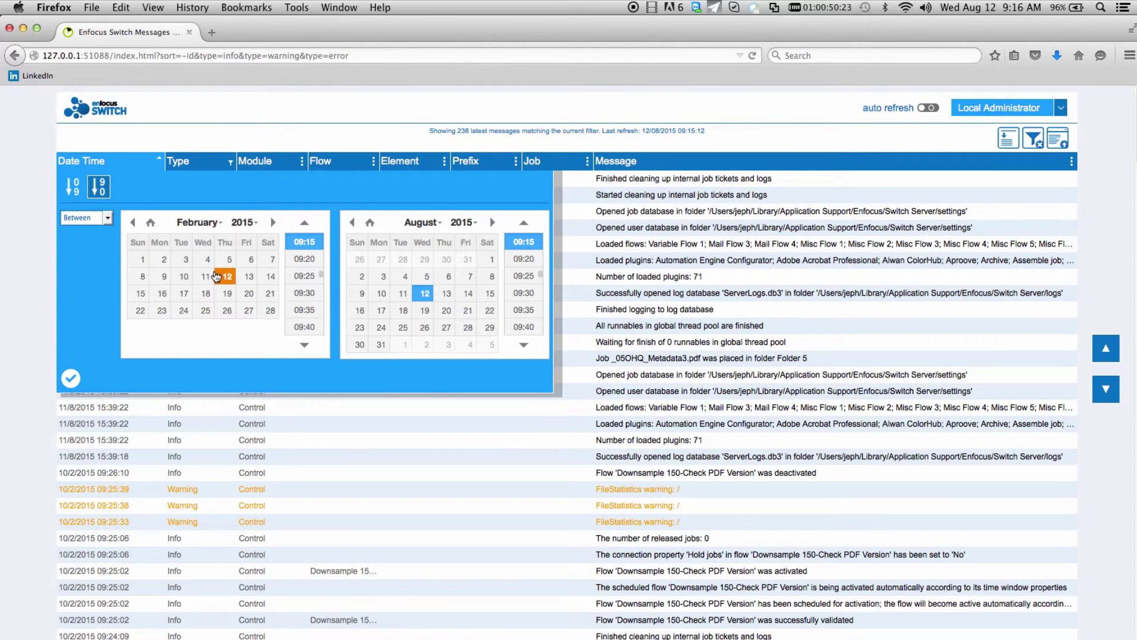
left_click(166, 278)
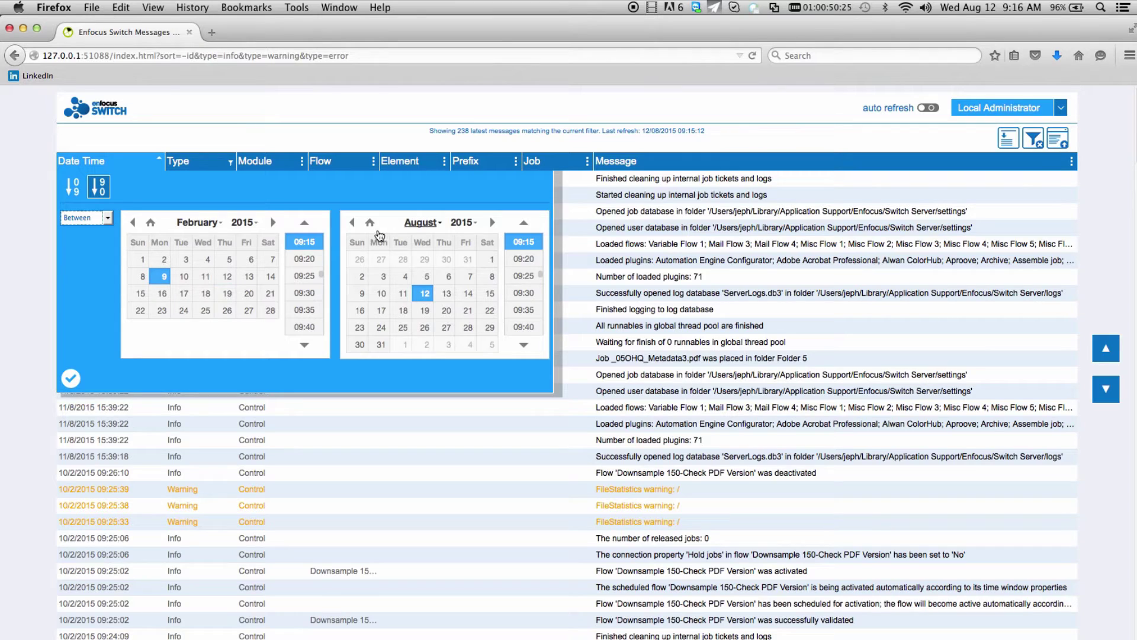
Set the end date to 10 February 2015, apply the range and review the results
left_click(351, 223)
left_click(352, 223)
left_click(352, 222)
left_click(352, 223)
left_click(351, 223)
left_click(351, 223)
left_click(403, 276)
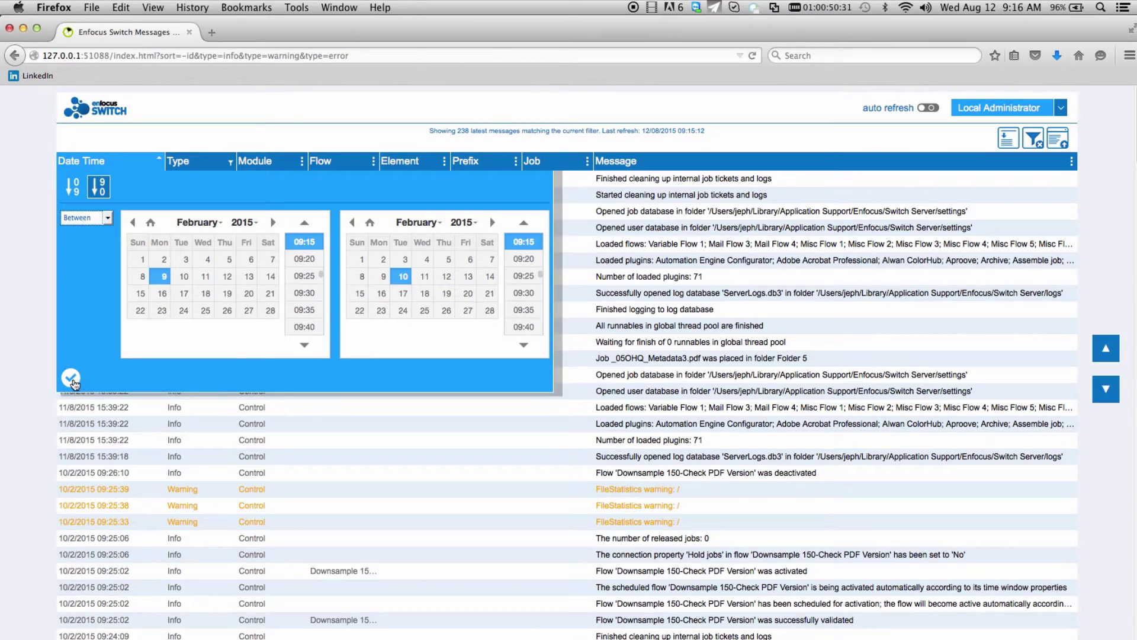
left_click(70, 378)
scroll(436, 314, "down", 1)
scroll(435, 322, "down", 8)
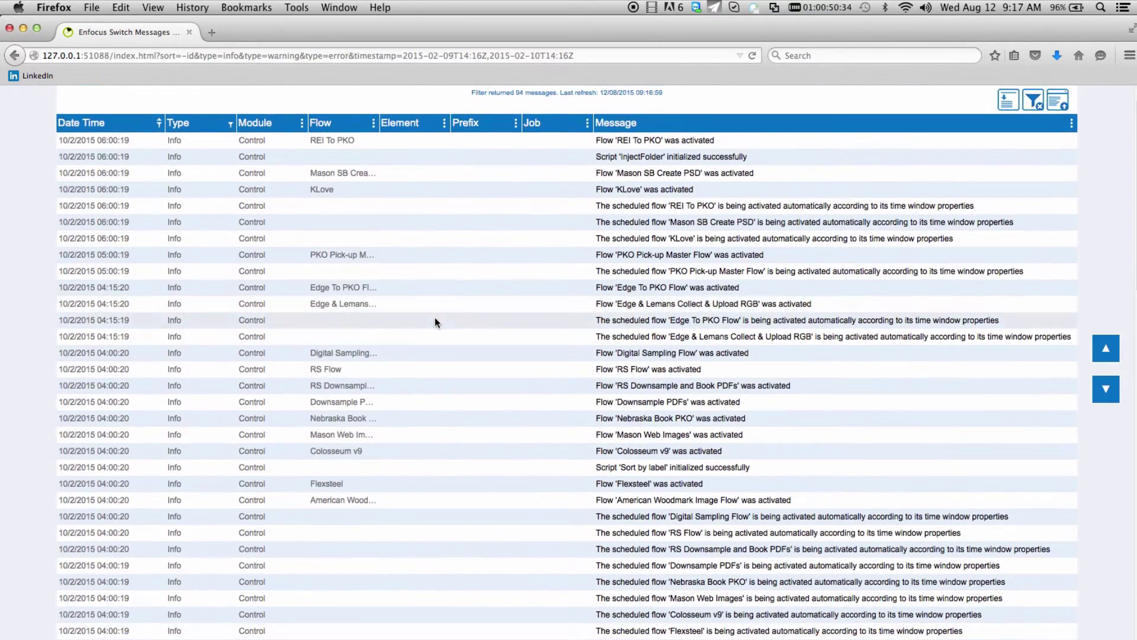
scroll(435, 319, "down", 18)
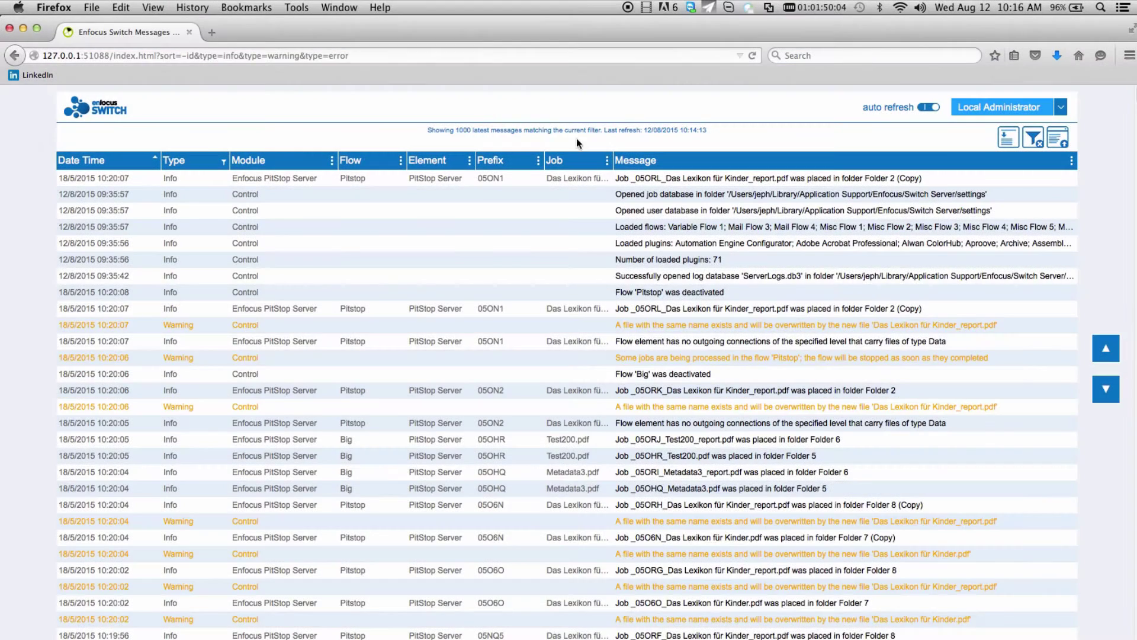
Sort the message log A→Z by Module so Acrobat Professional entries come first
left_click(559, 161)
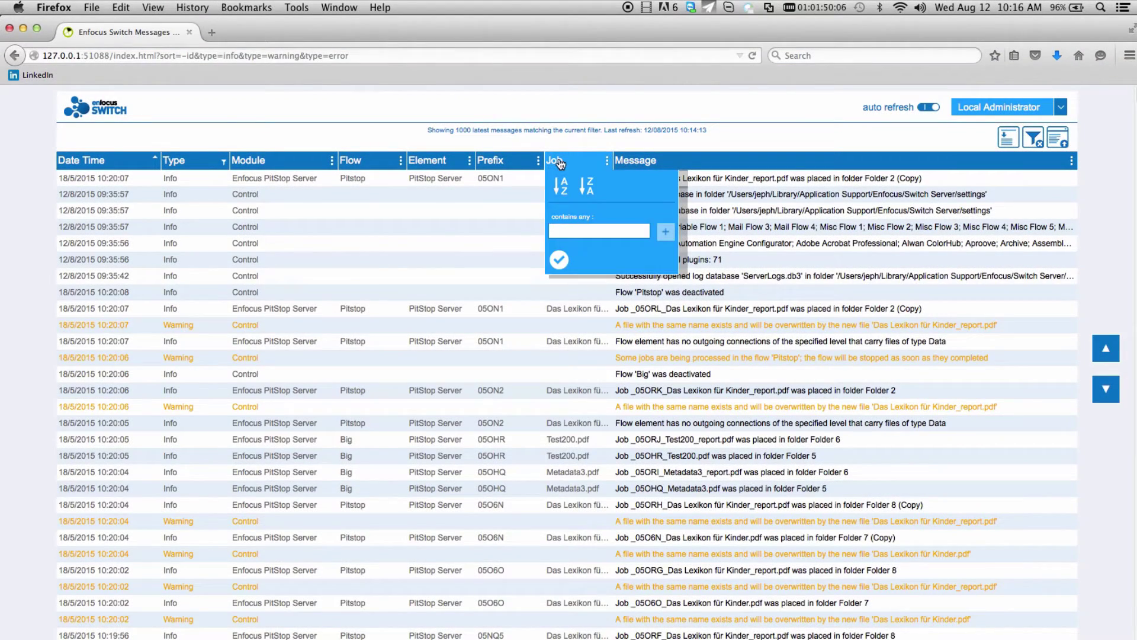
left_click(505, 163)
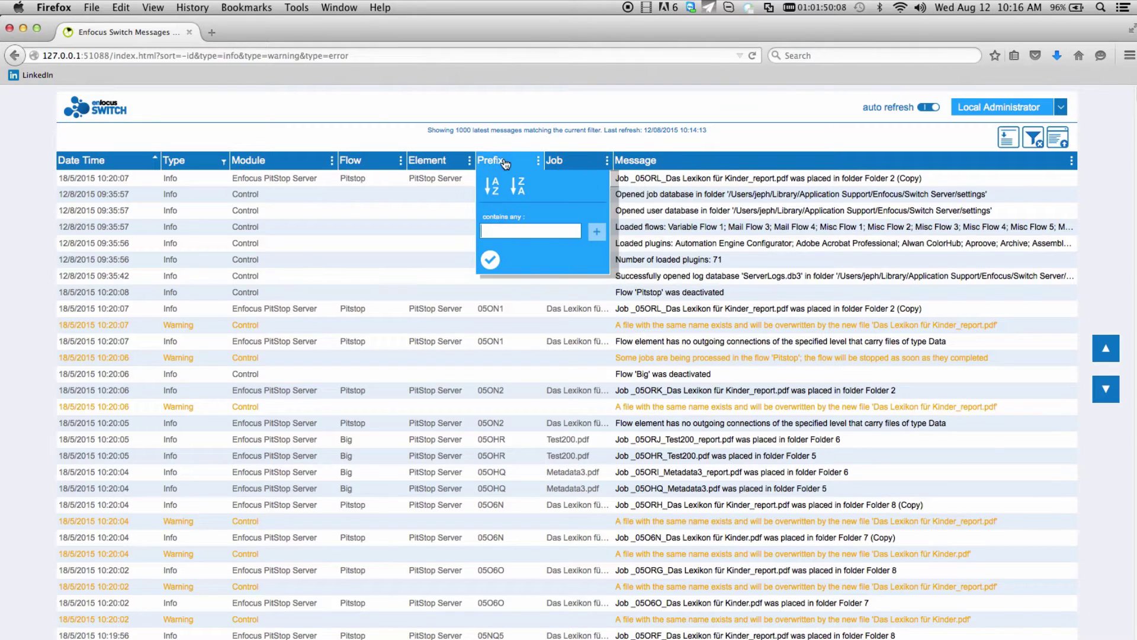
left_click(442, 164)
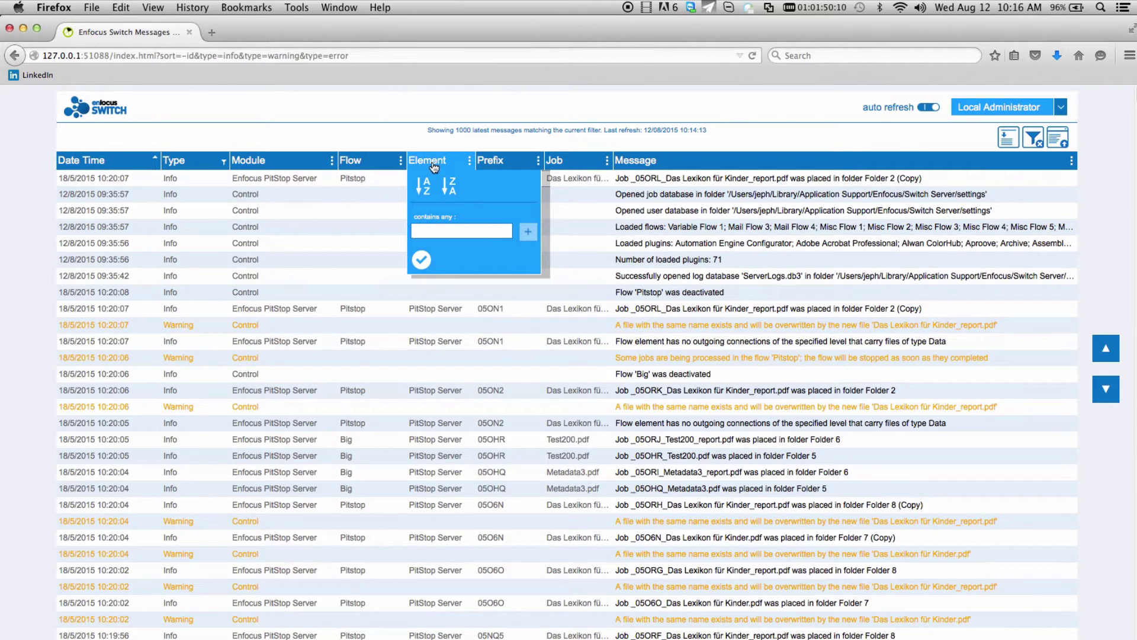
left_click(300, 165)
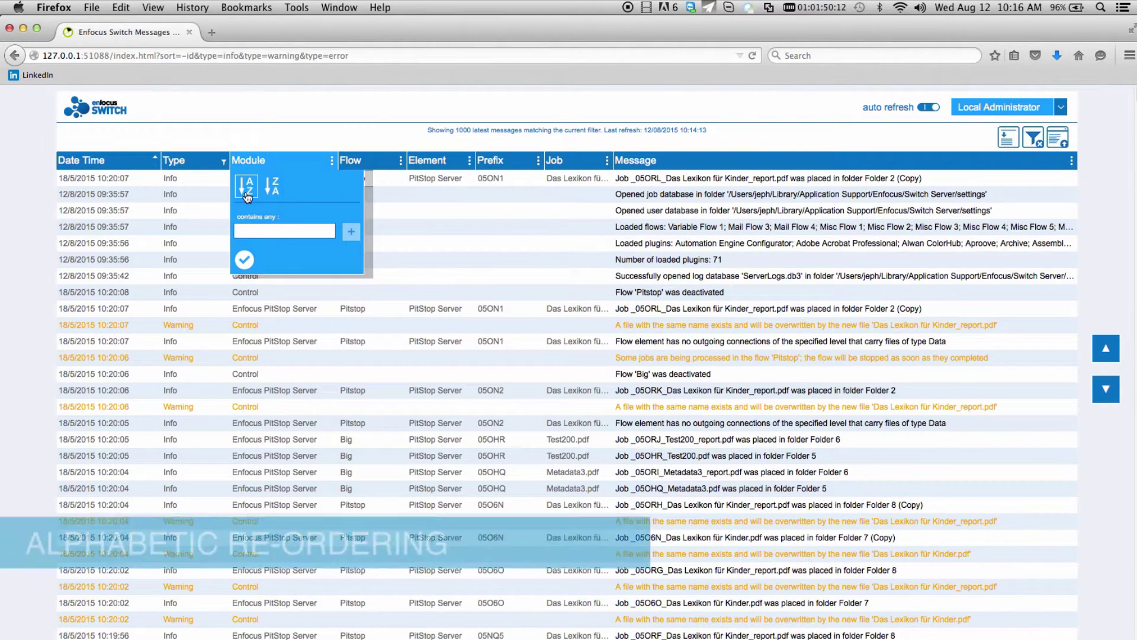
left_click(247, 195)
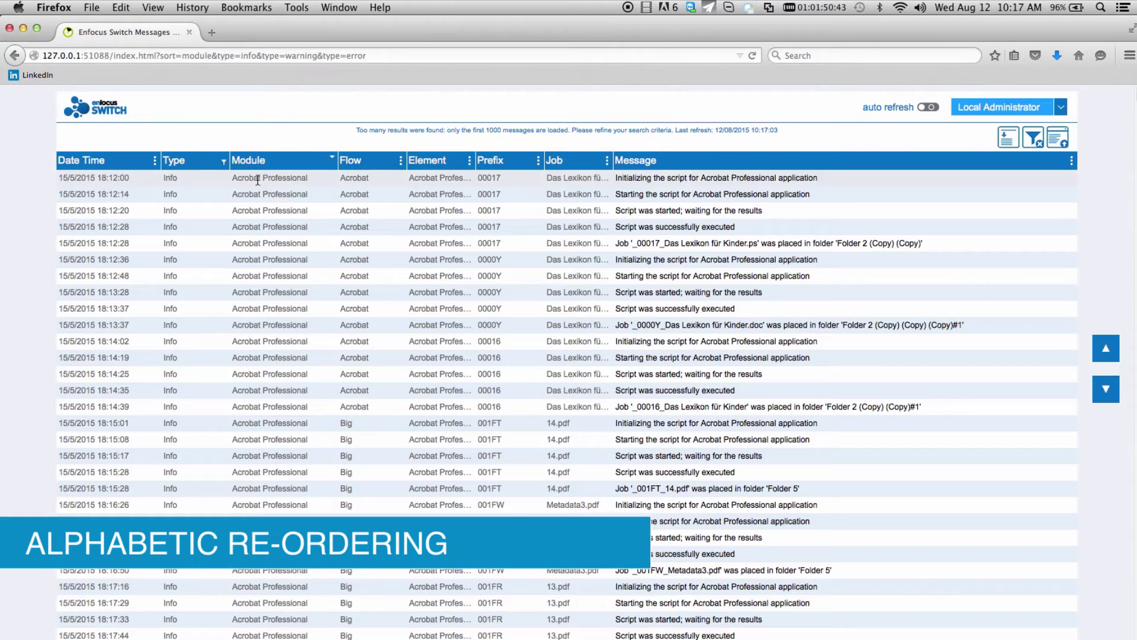
scroll(272, 466, "down", 5)
scroll(272, 449, "down", 5)
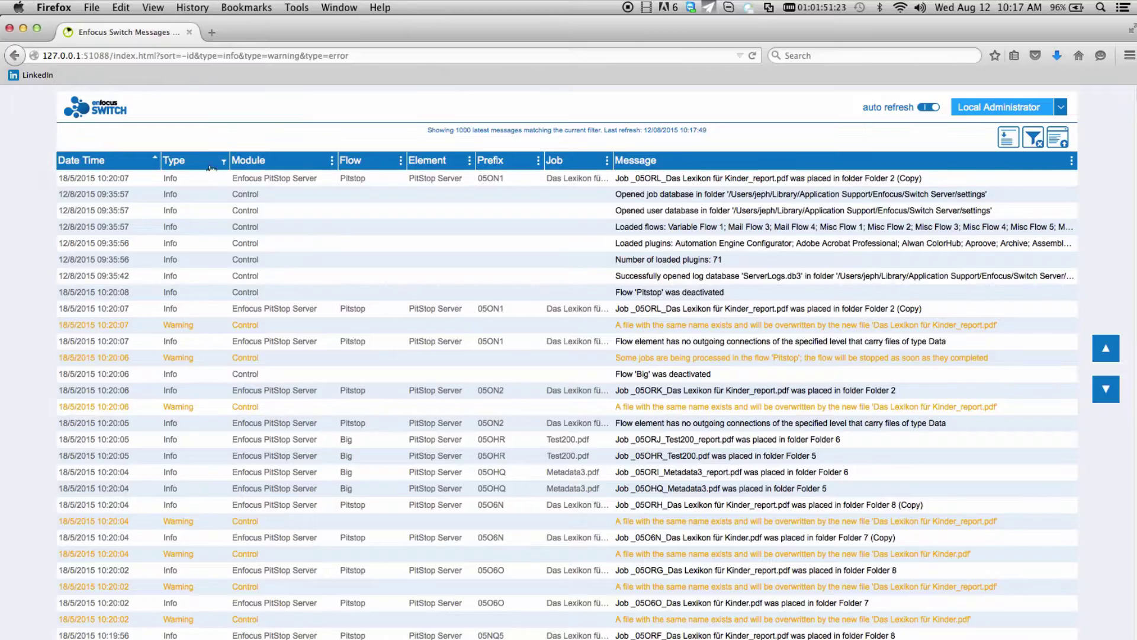
Filter the Type column to Errors only, then filter messages containing 'test200'
left_click(223, 161)
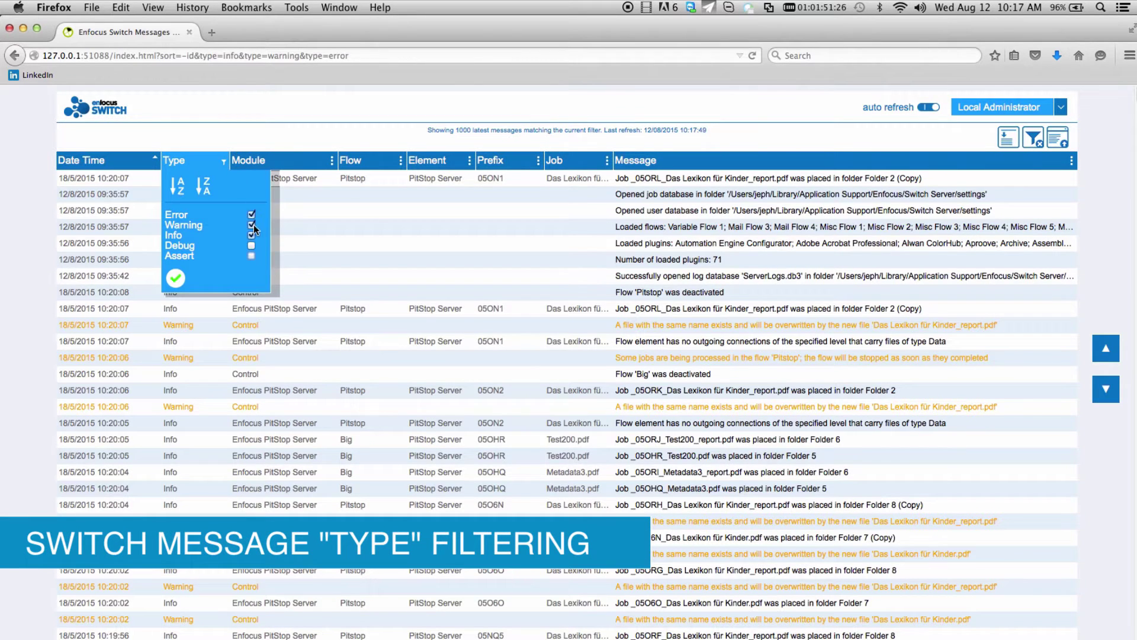
left_click(176, 278)
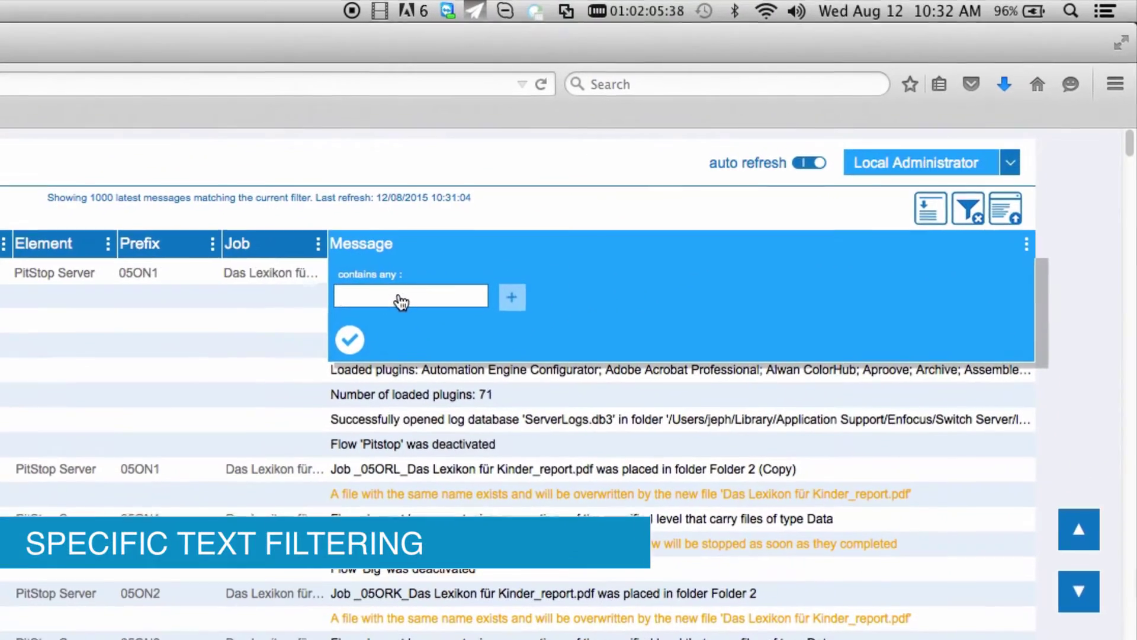
left_click(401, 302)
type("test200")
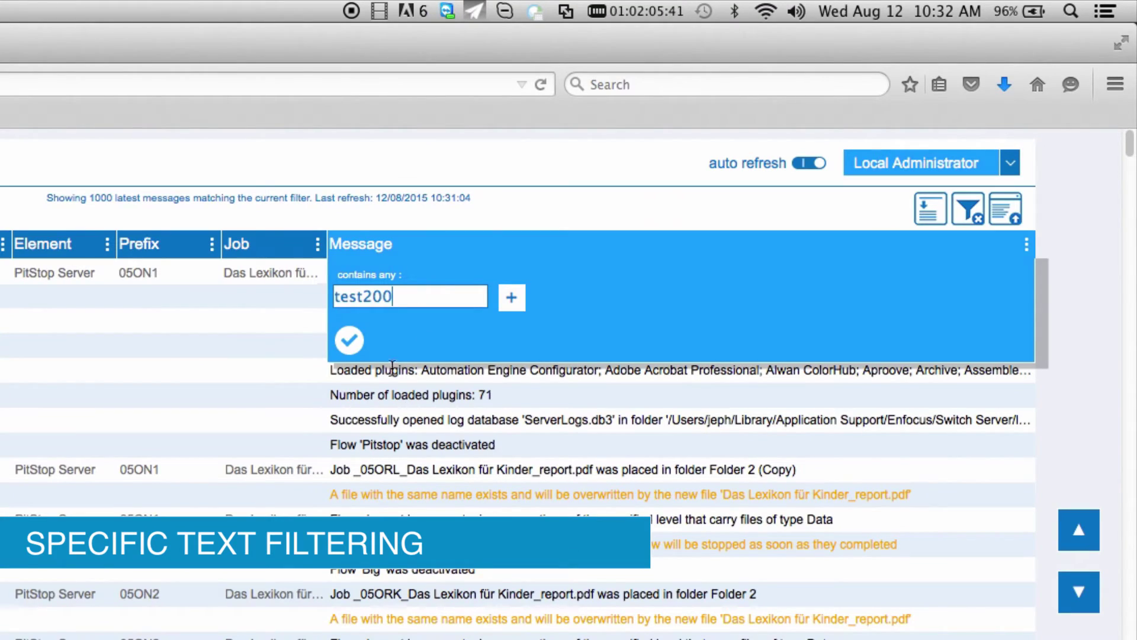
left_click(349, 340)
scroll(535, 442, "down", 3)
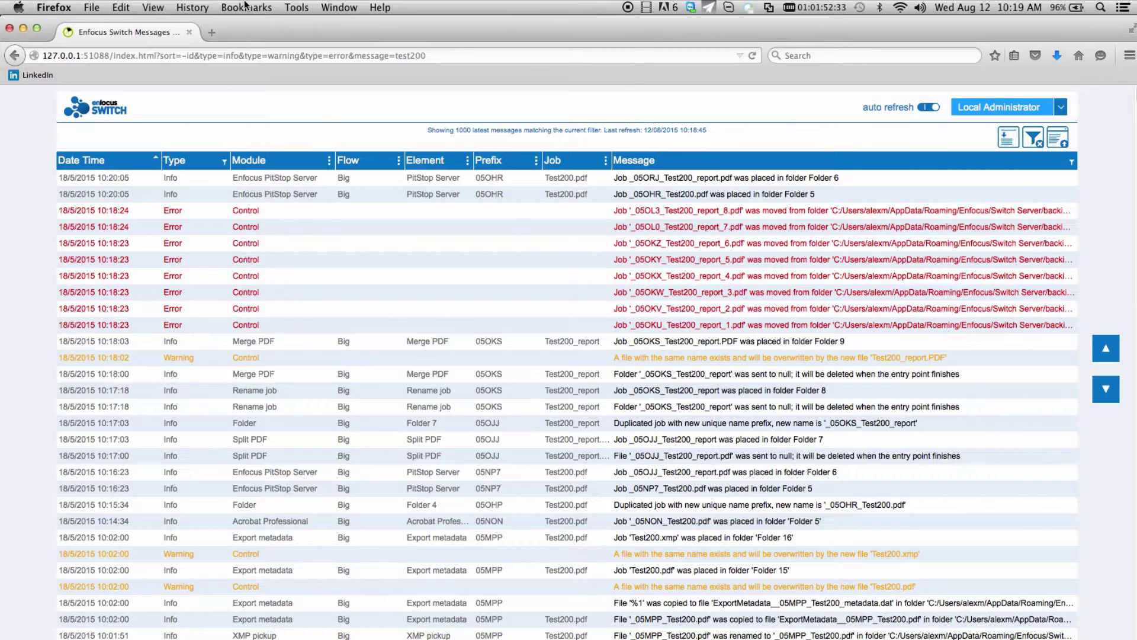
left_click(246, 7)
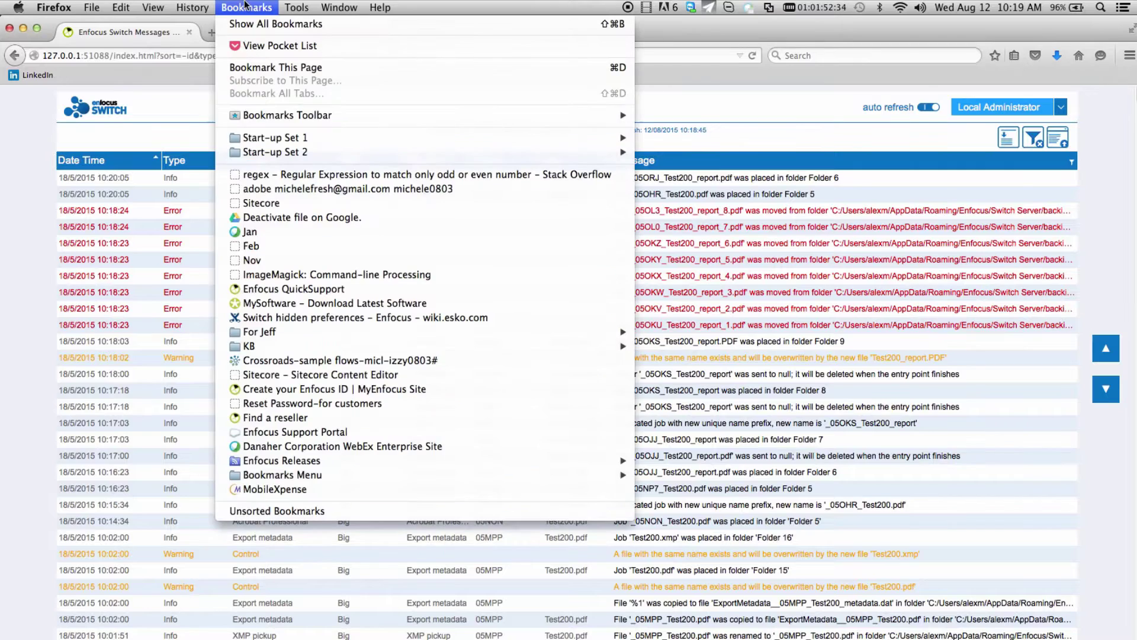
Bookmark the test200-filtered Messages page, then clear all message filters
left_click(274, 63)
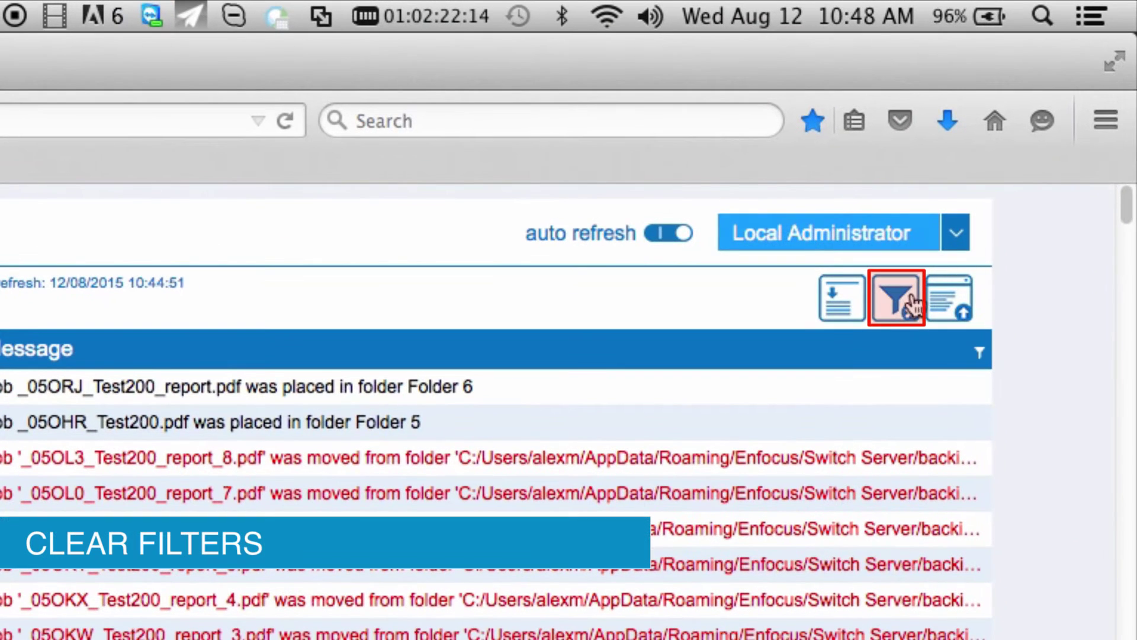
left_click(912, 304)
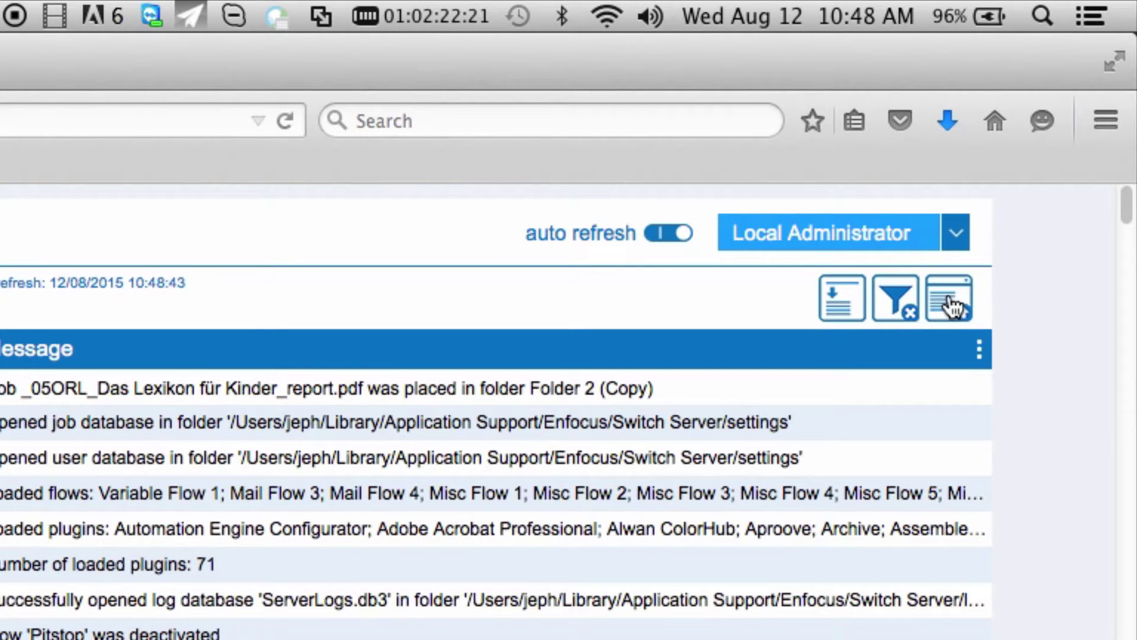
Wrap long message rows, then export the log to logs.csv and open it
left_click(834, 305)
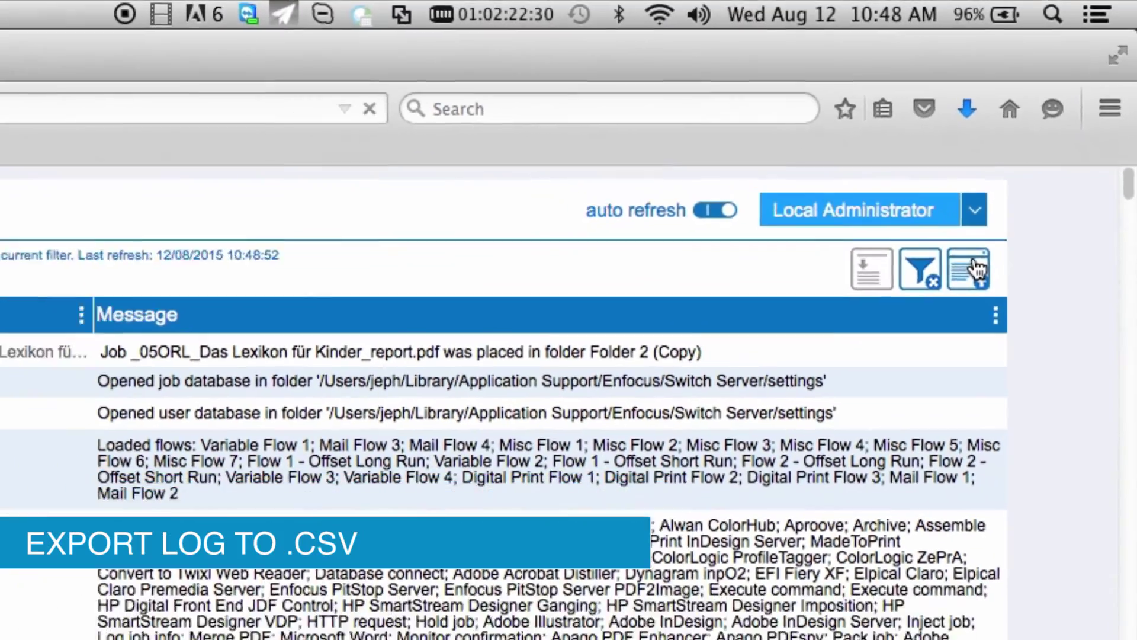
left_click(959, 294)
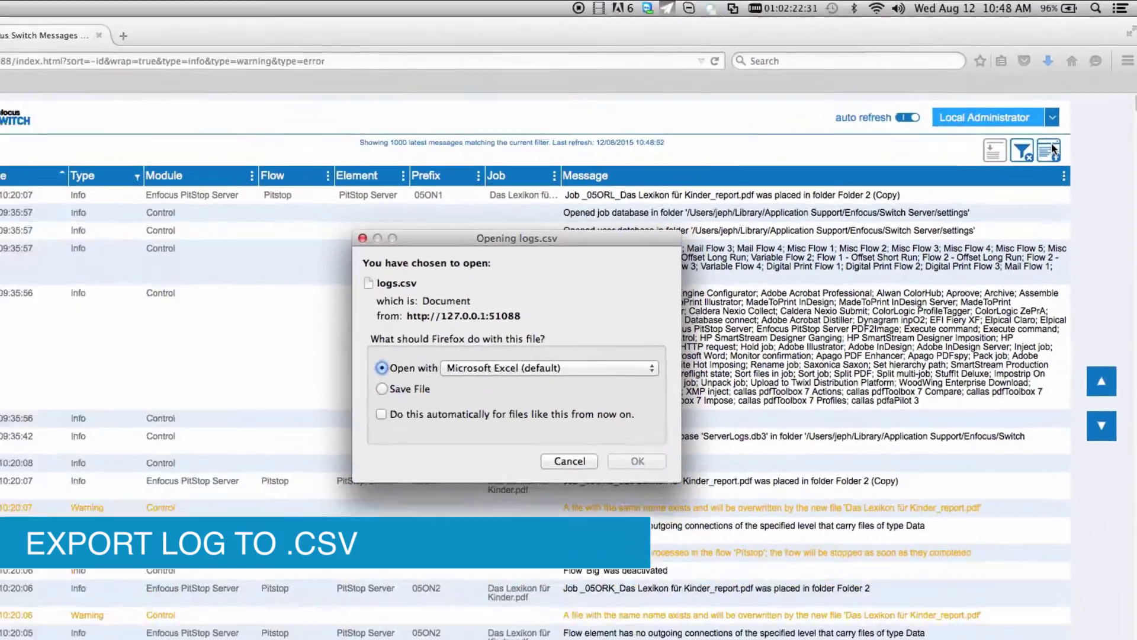
left_click(690, 422)
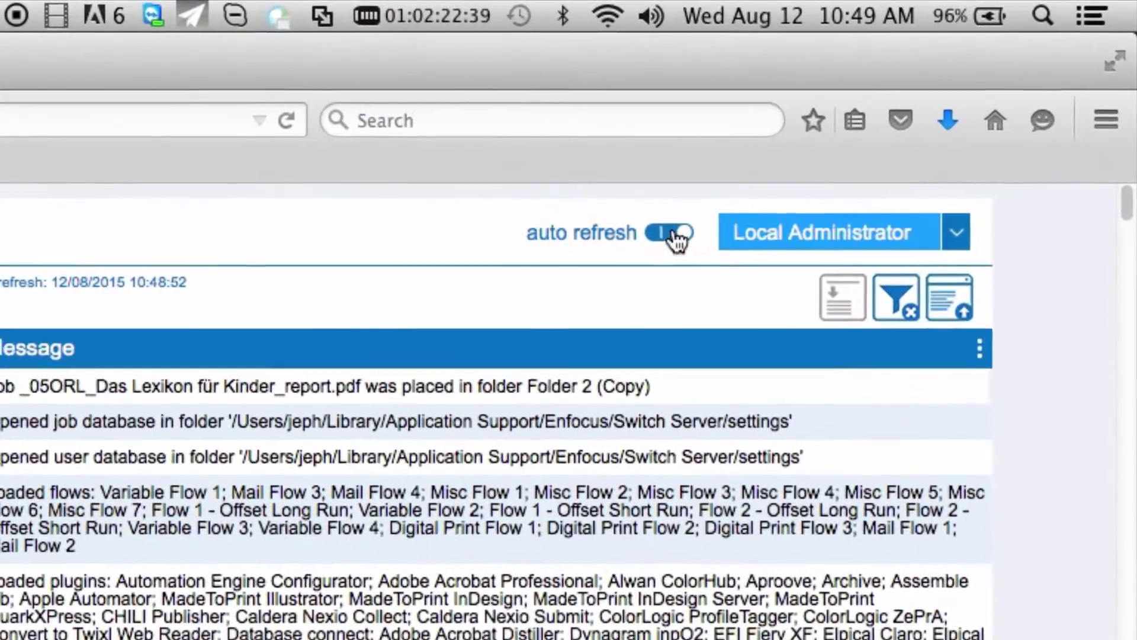
left_click(675, 237)
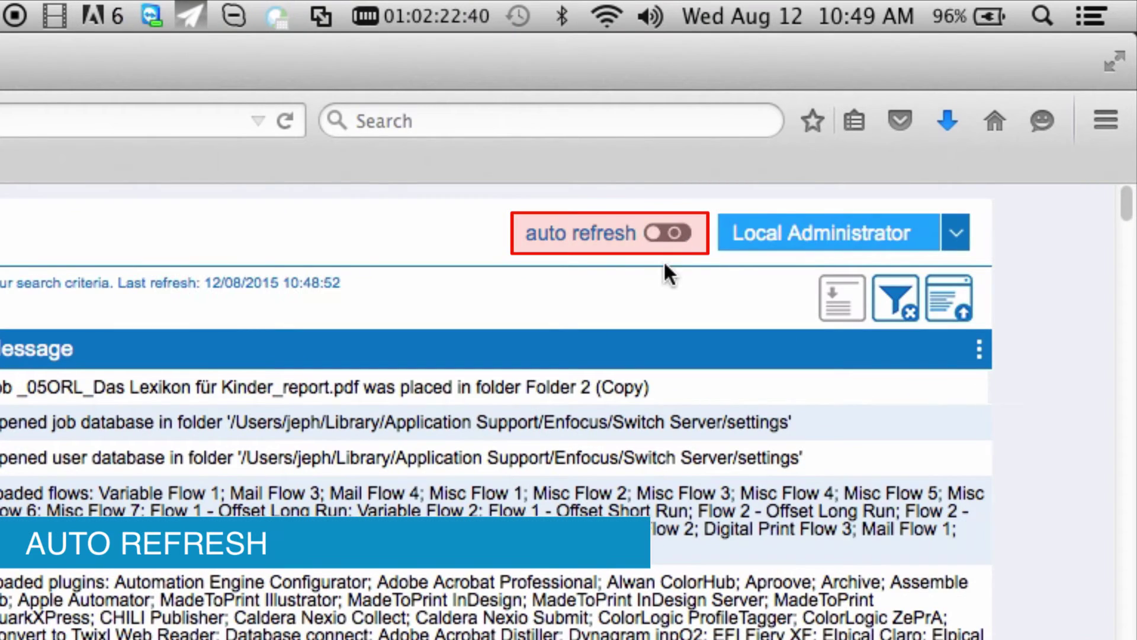
left_click(671, 233)
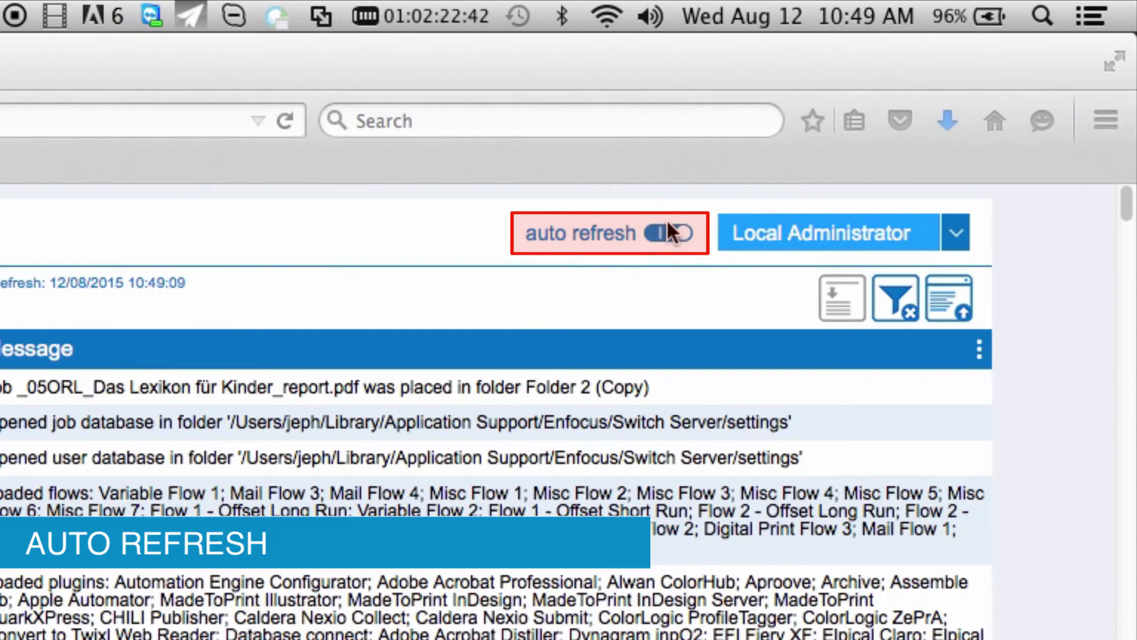
left_click(958, 237)
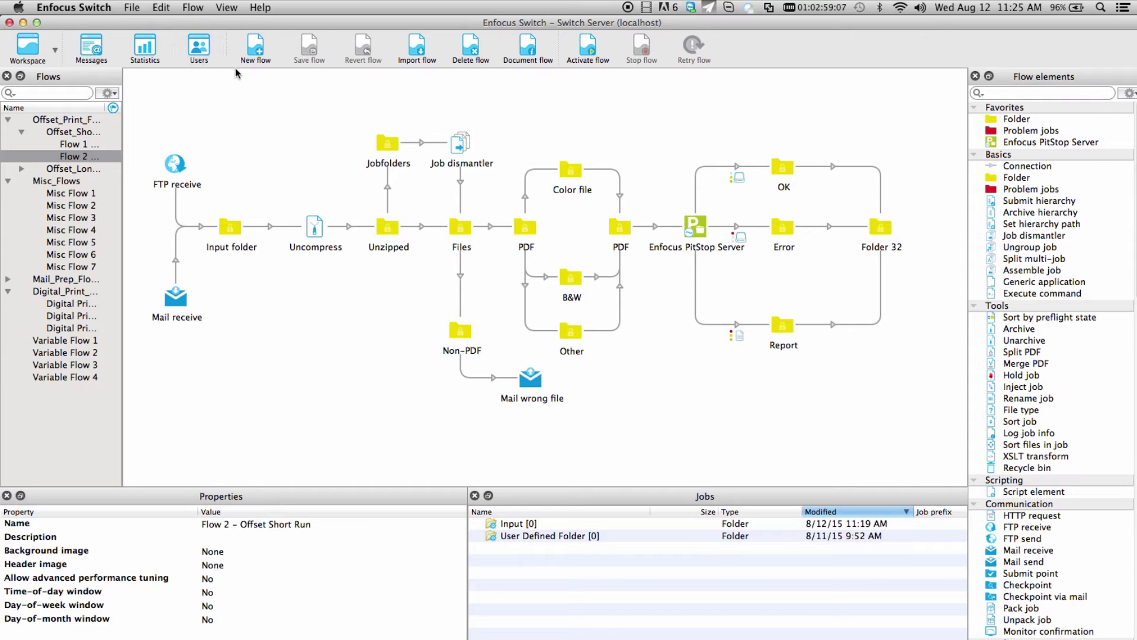
Set Log debug messages to Yes in the Logging preferences and save
left_click(93, 7)
left_click(90, 44)
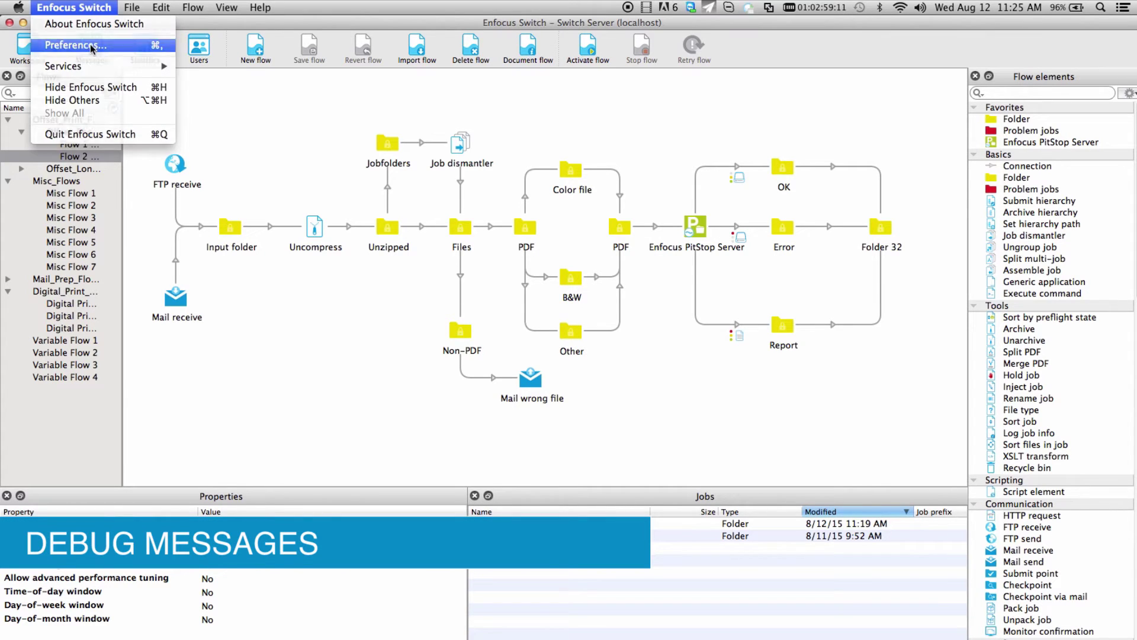
left_click(417, 341)
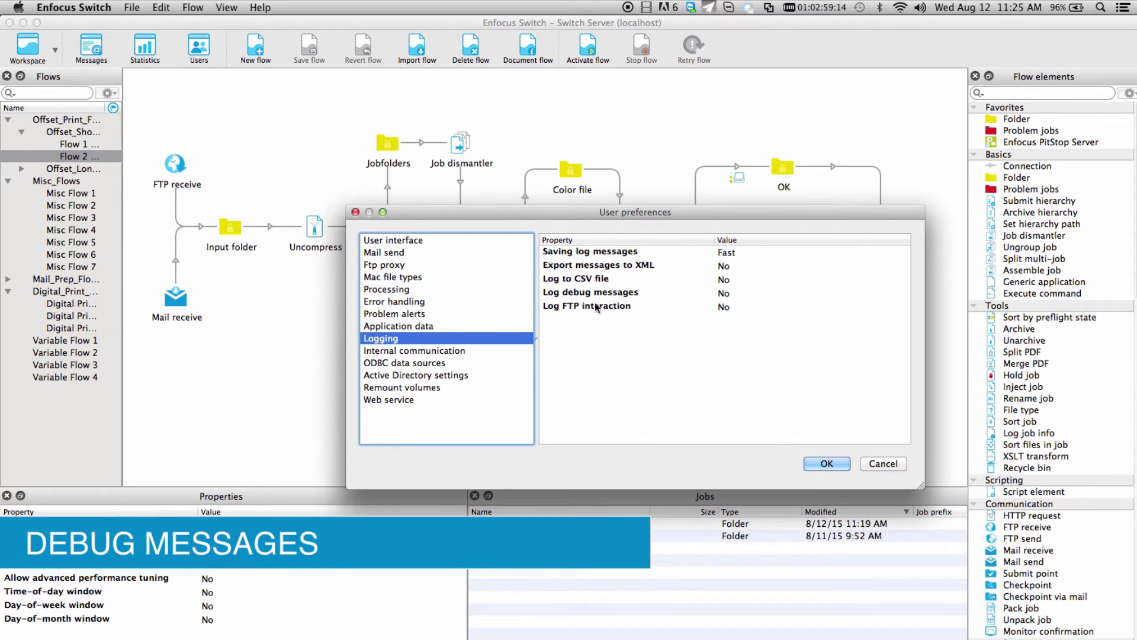
left_click(734, 293)
left_click(733, 292)
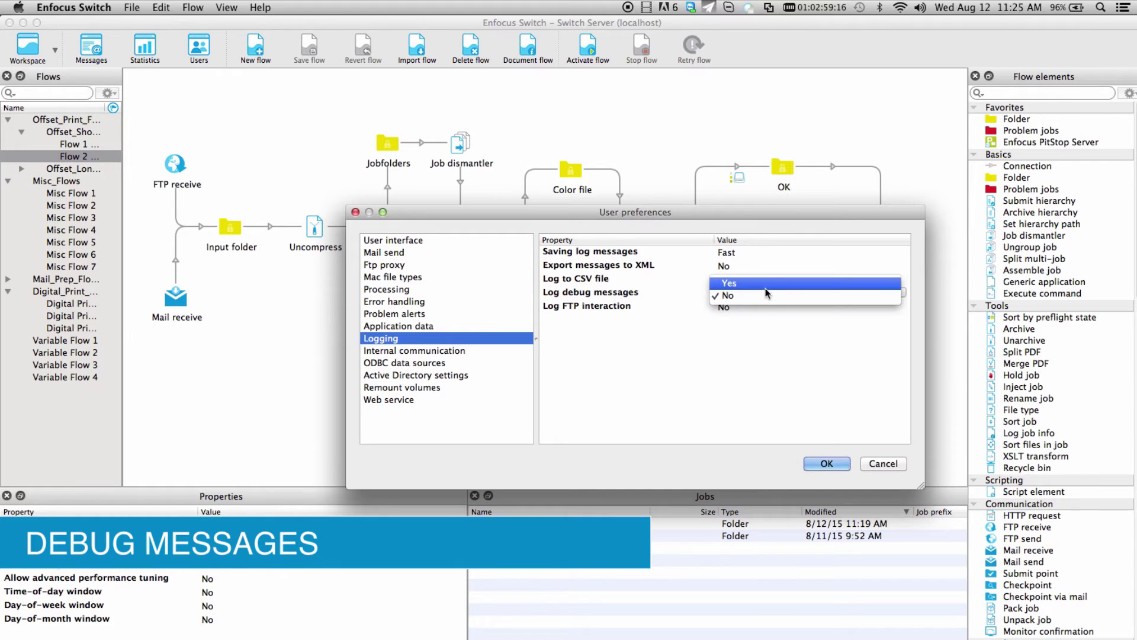
left_click(771, 287)
left_click(827, 463)
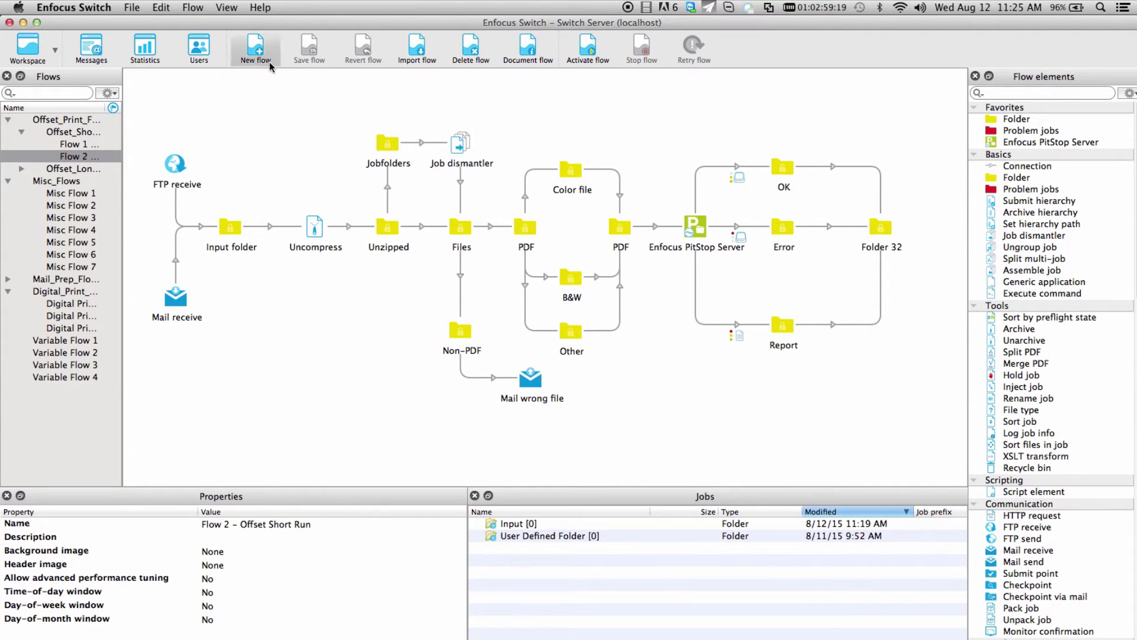
Open the web Messages page and add Debug to the message Type filter
left_click(92, 46)
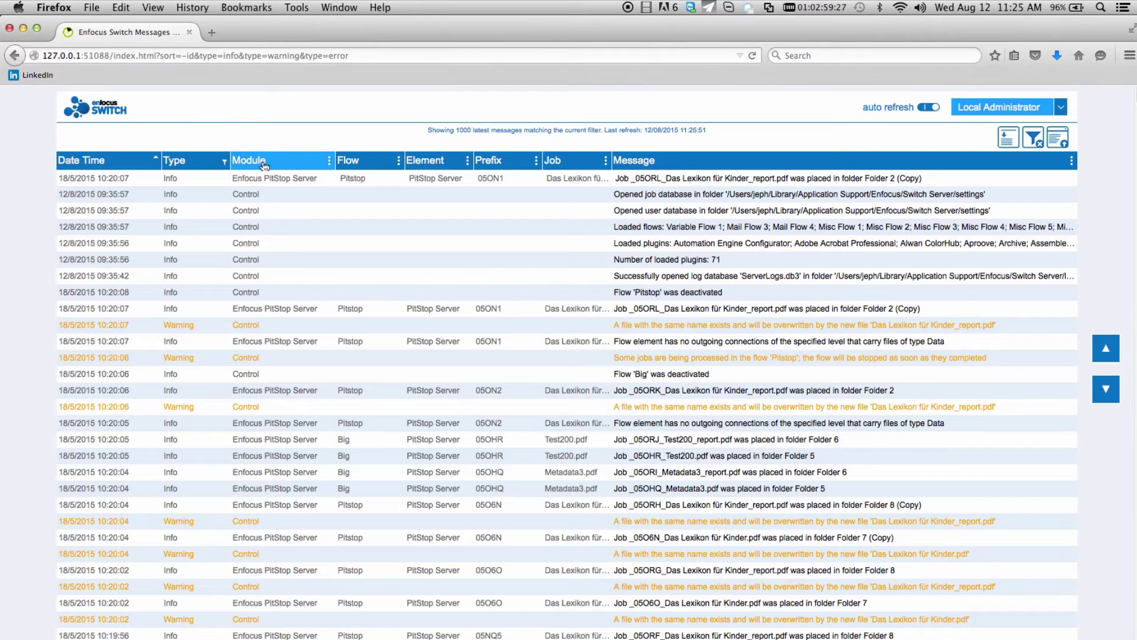
left_click(188, 164)
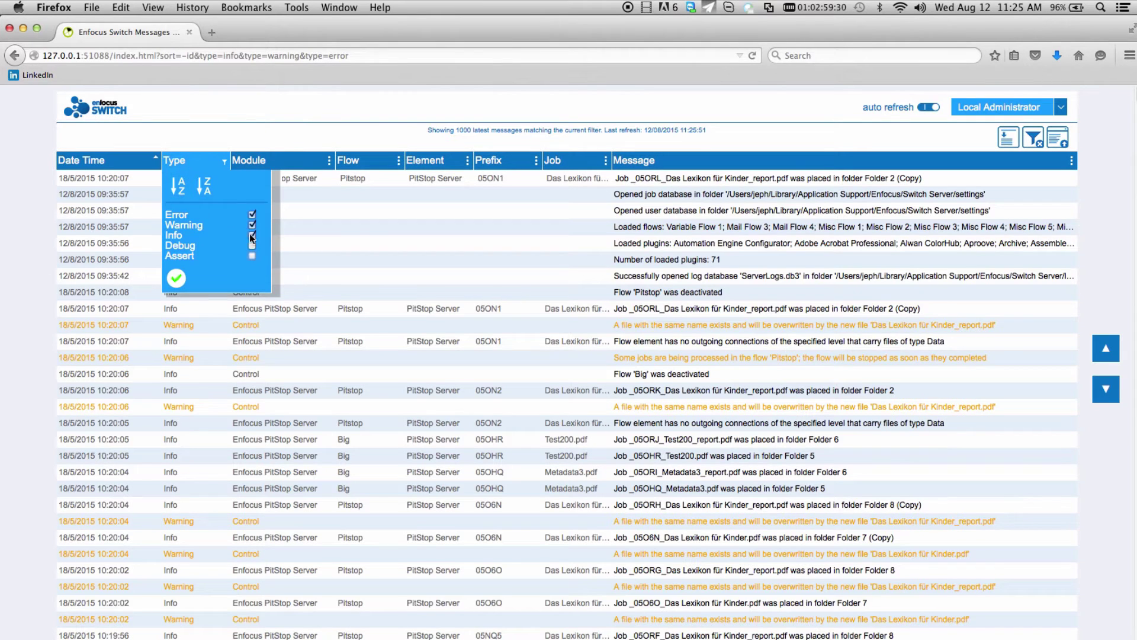
left_click(180, 288)
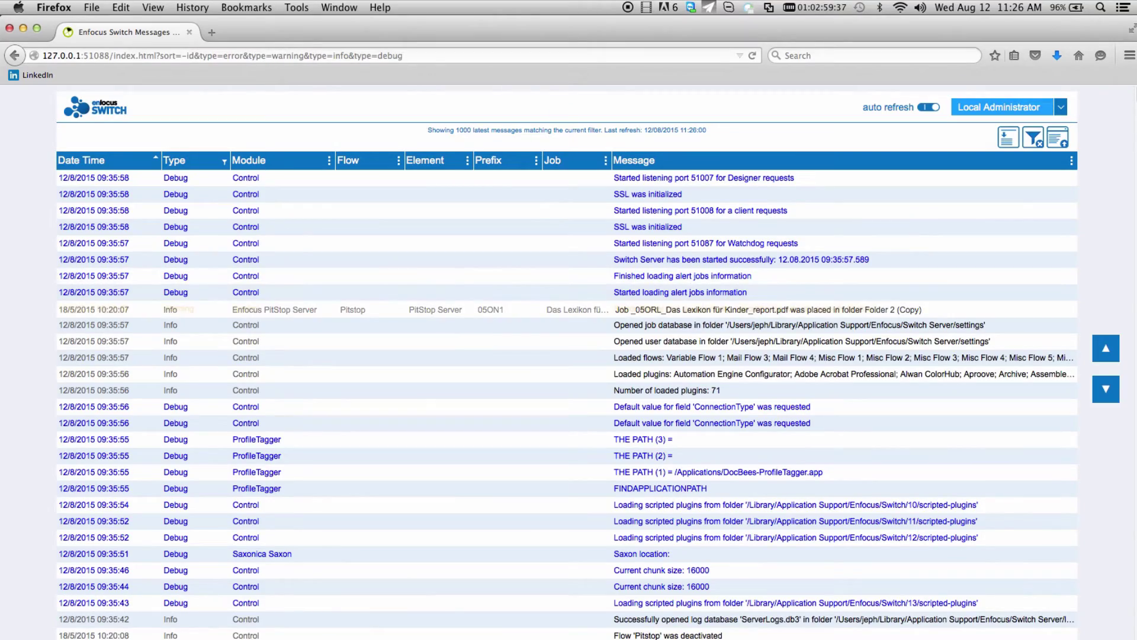
key("super+alt+2")
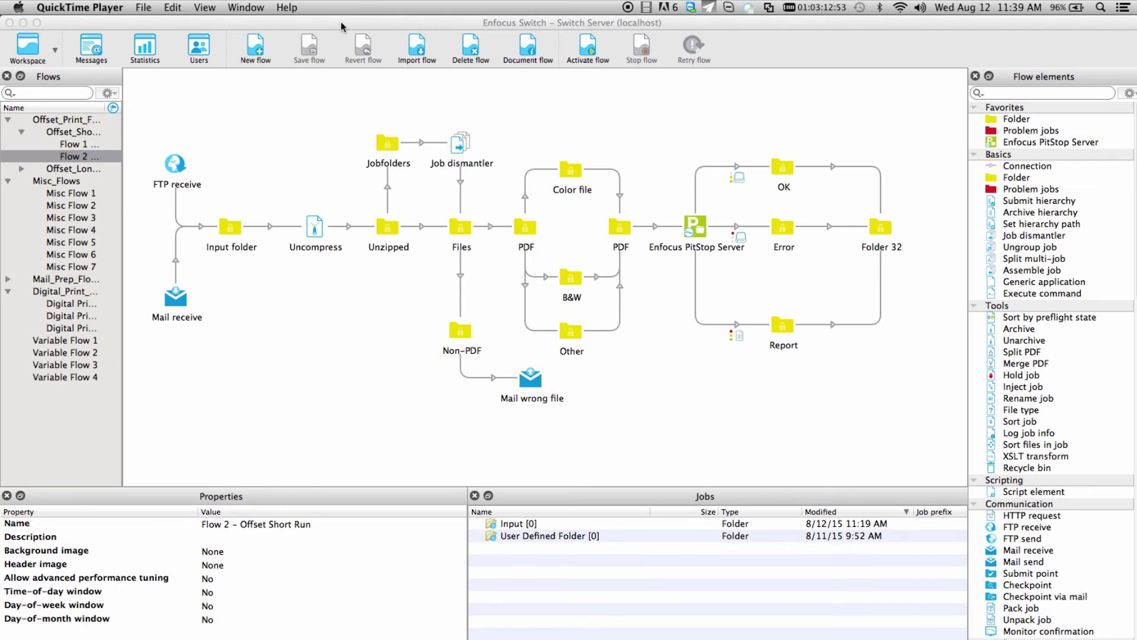
In the Users view, give the new user View all jobs in Checkpoints and Web browser access
left_click(341, 22)
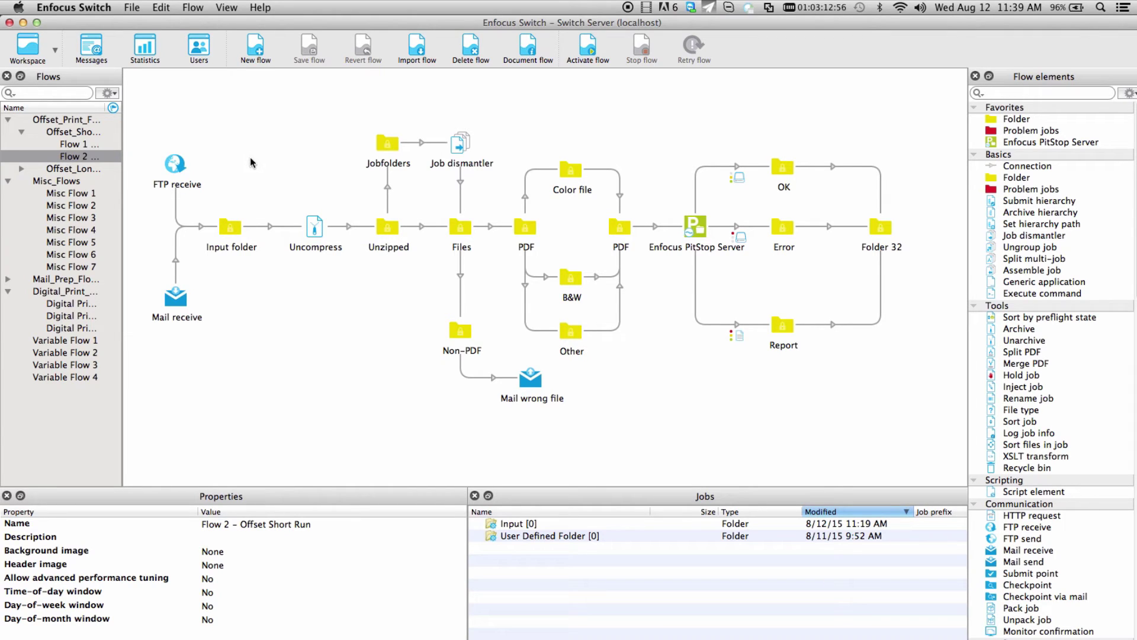
left_click(203, 52)
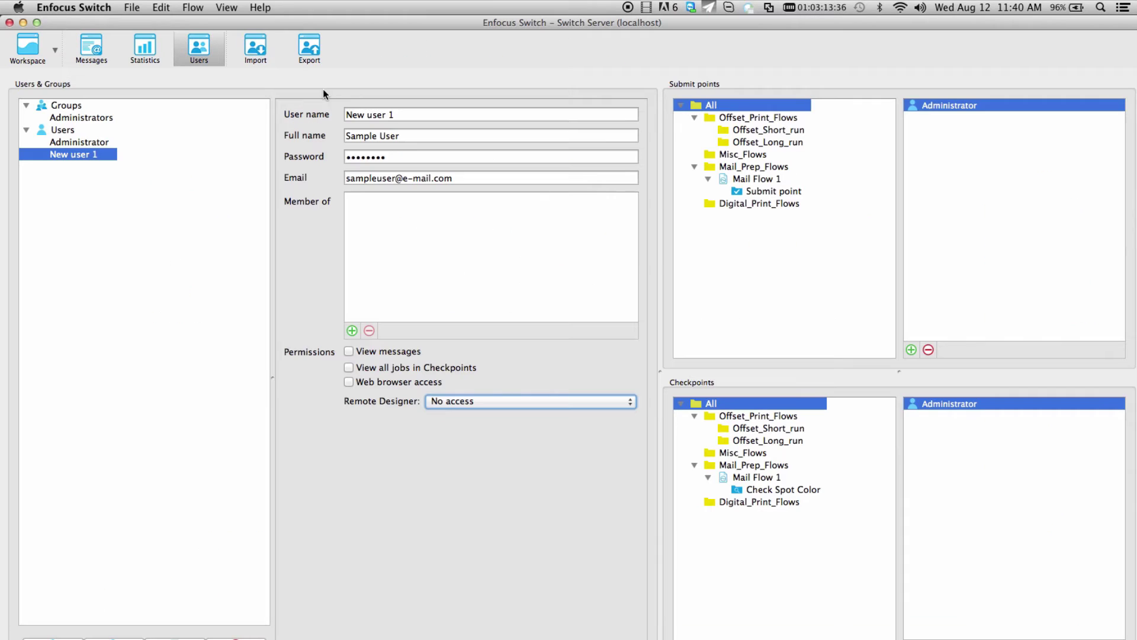
left_click(350, 368)
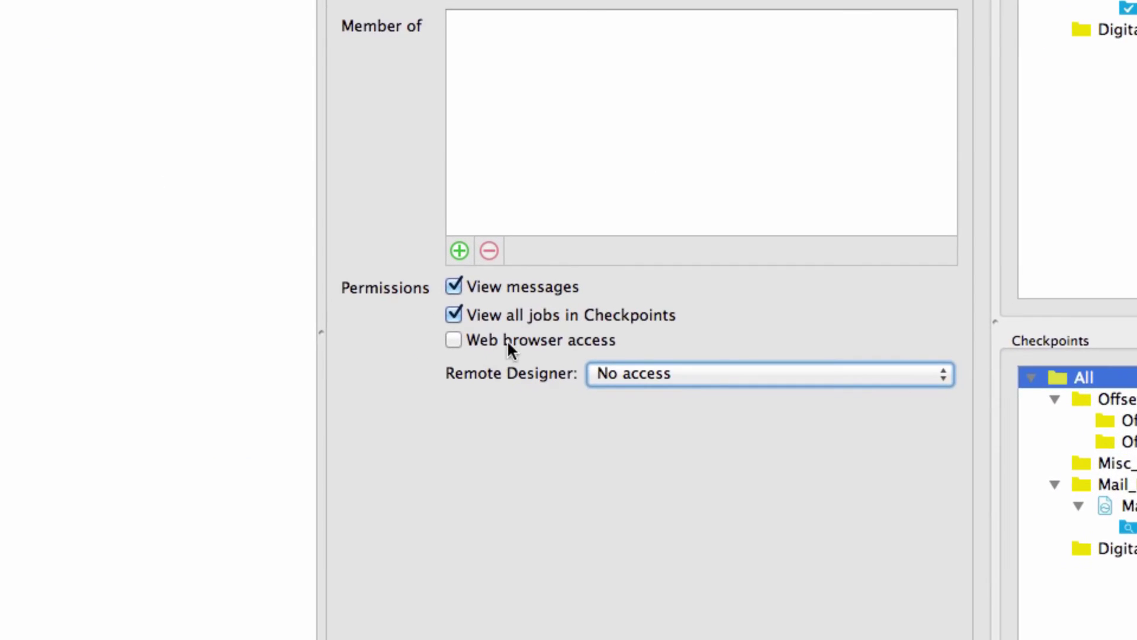
left_click(466, 341)
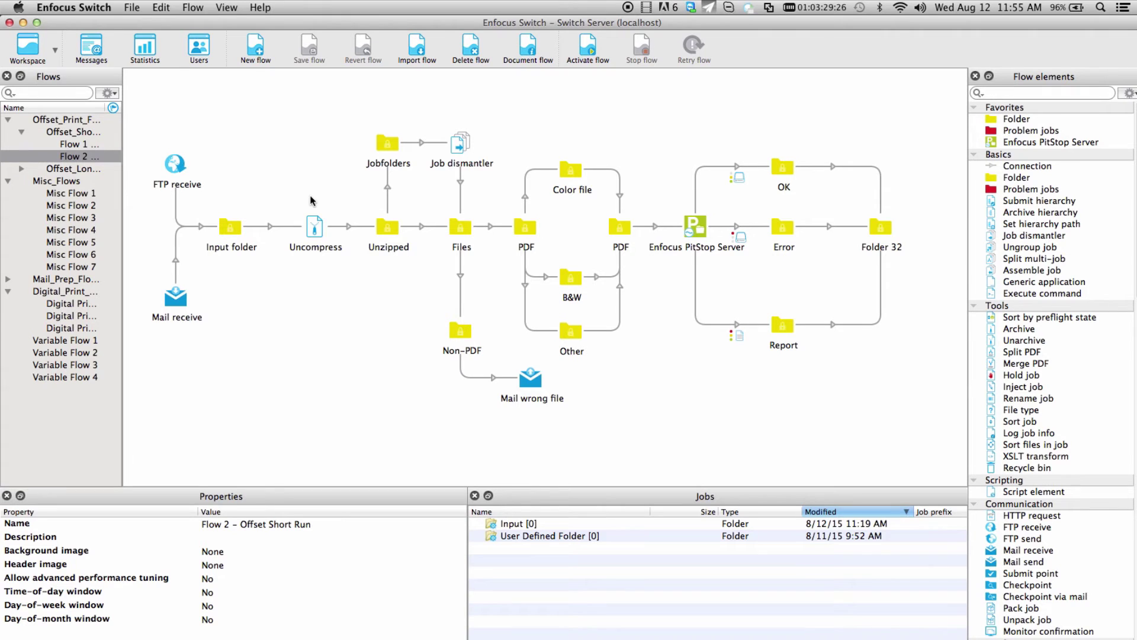
Open the Web service preferences and check the port value 51088
left_click(73, 7)
left_click(81, 48)
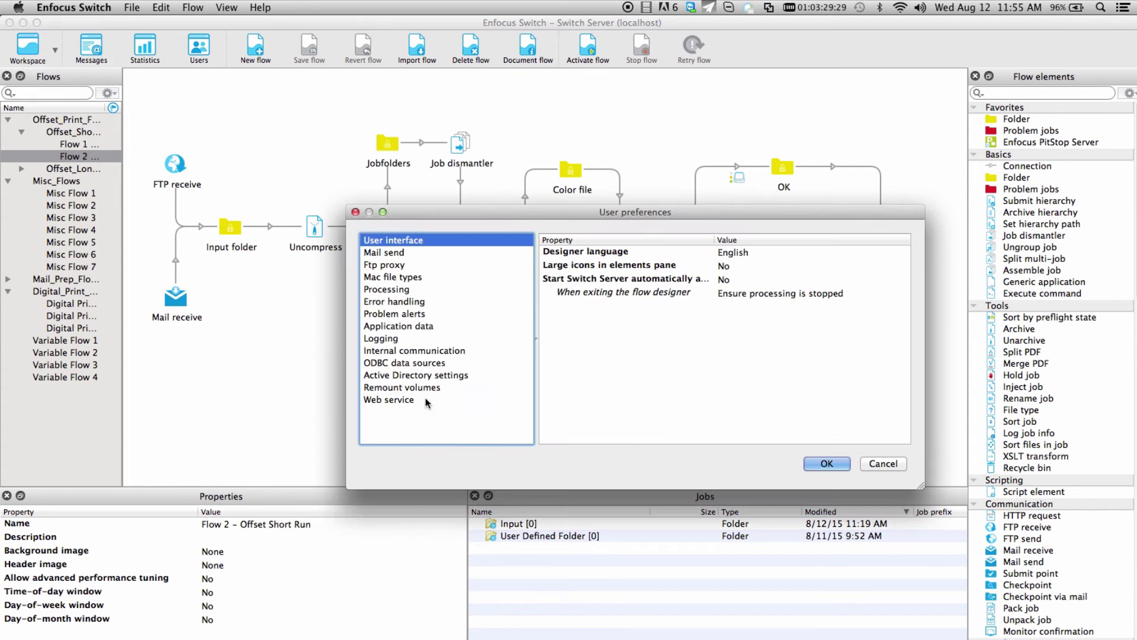
left_click(425, 398)
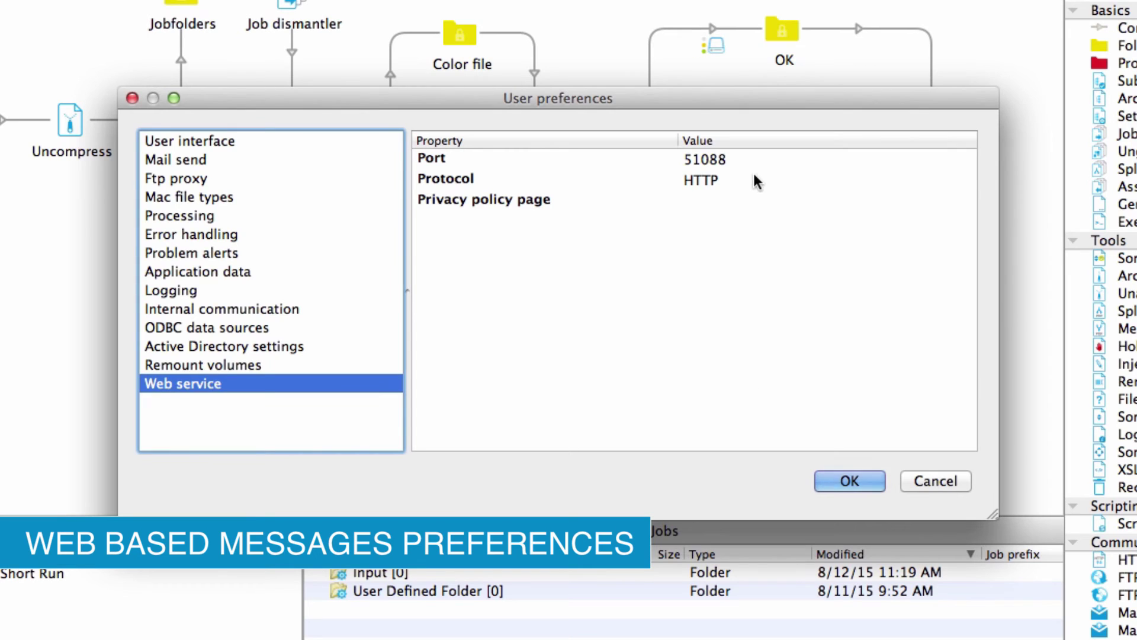
left_click(728, 159)
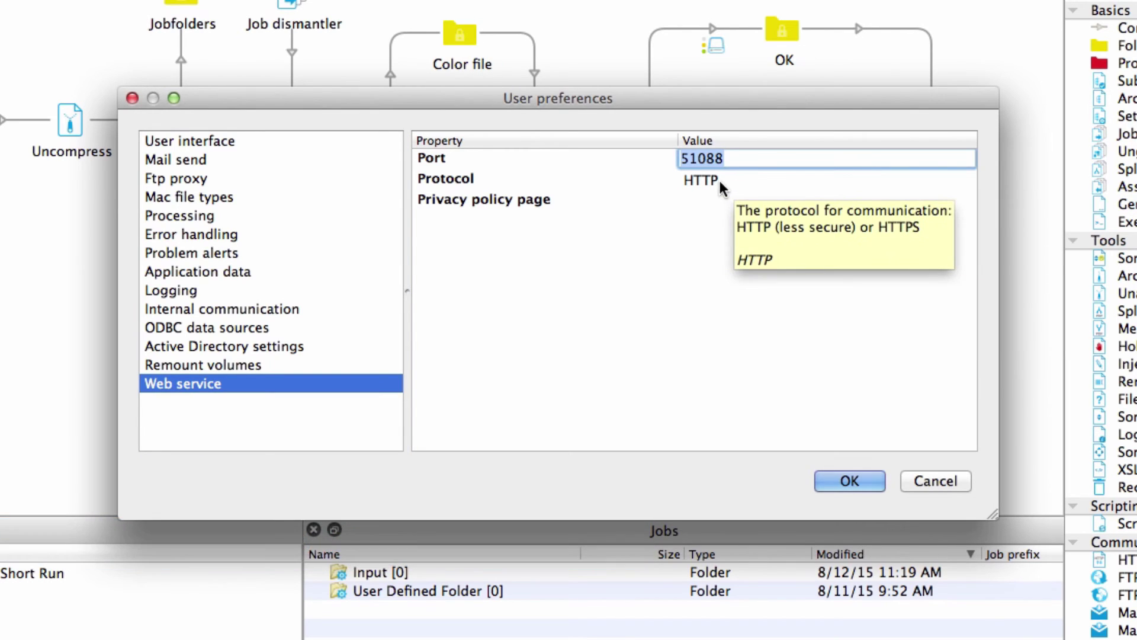
Set the web service protocol to HTTPS and start entering the privacy policy page address
left_click(738, 181)
left_click(738, 185)
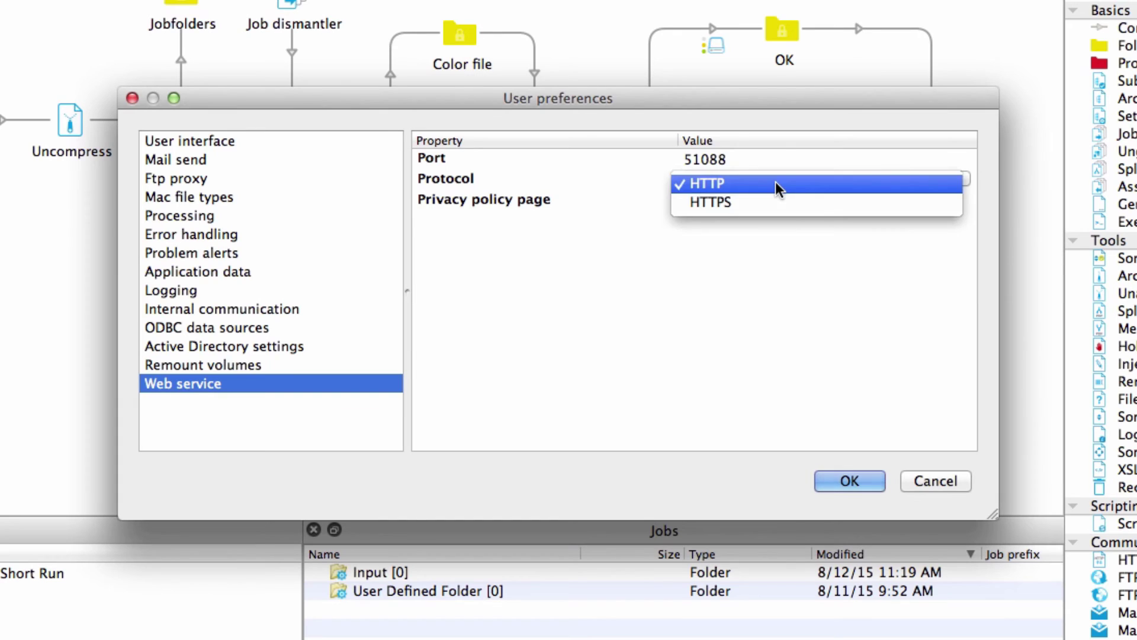
left_click(816, 204)
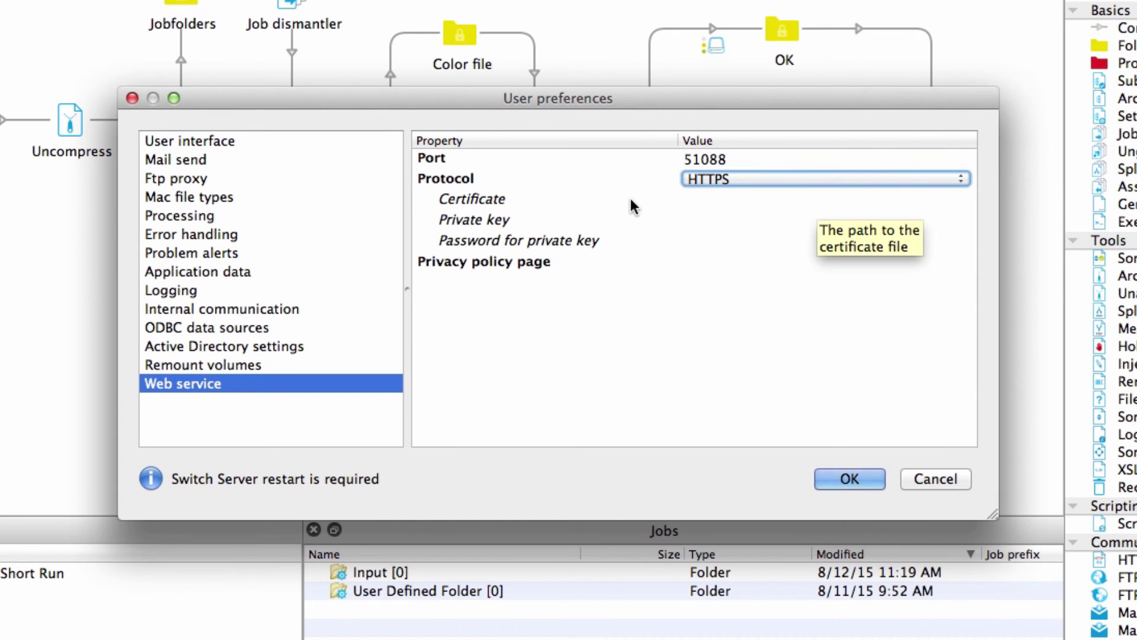
left_click(611, 199)
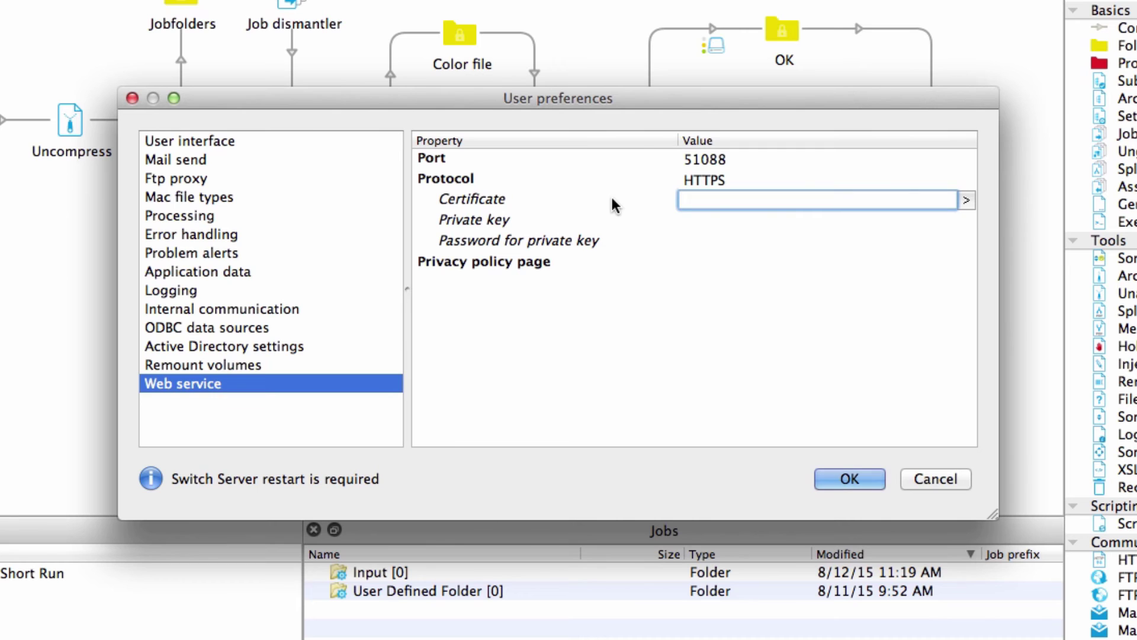
left_click(527, 270)
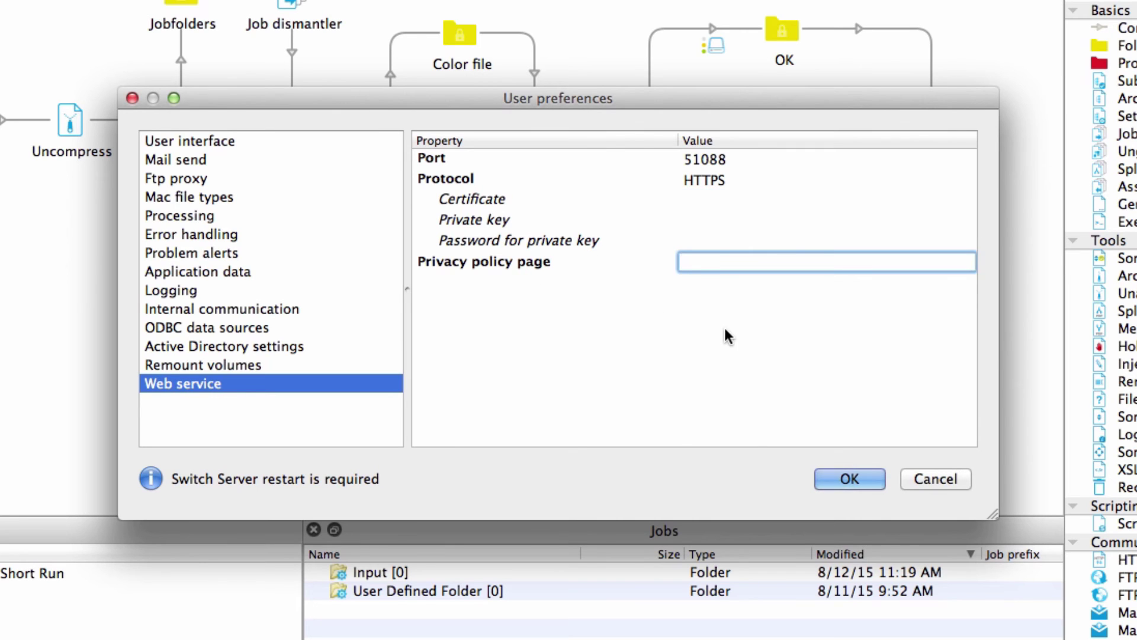
type("wwww")
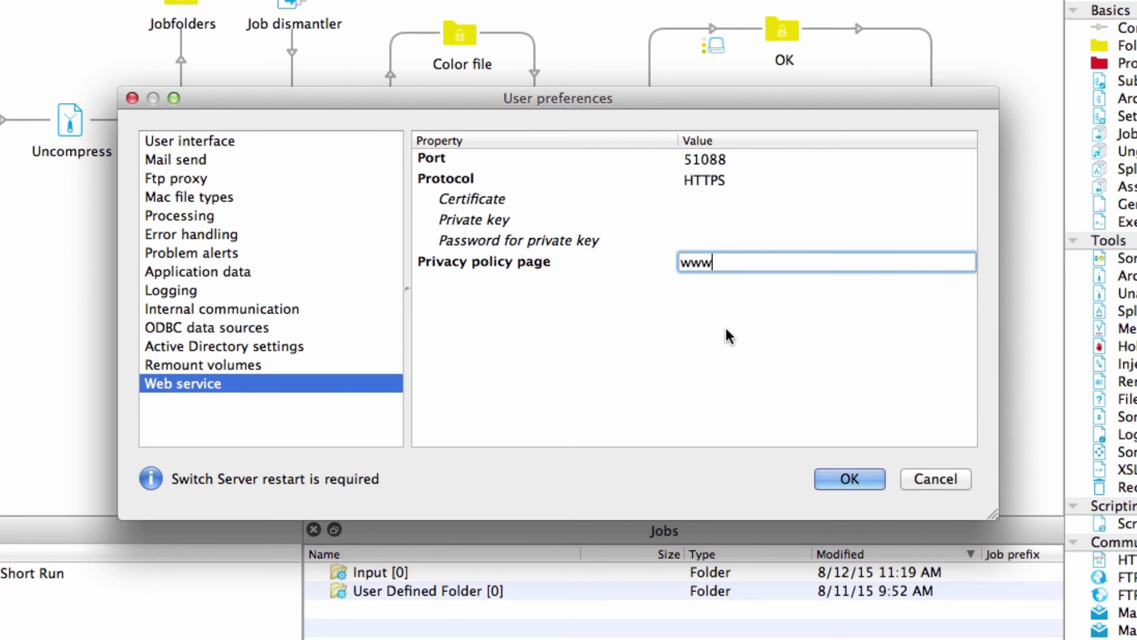